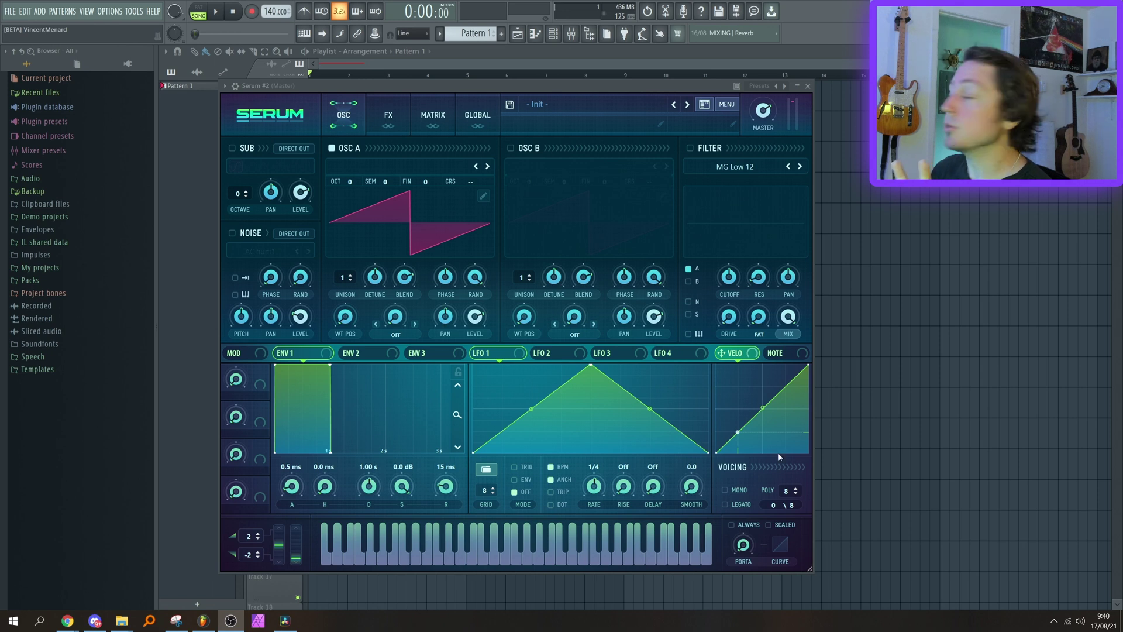
Route velocity to oscillator A and B levels at amount 100 each, then review them in the matrix
{"action": "left_click_drag", "start_coordinate": [734, 355], "coordinate": [476, 318]}
{"action": "left_click_drag", "start_coordinate": [748, 358], "coordinate": [660, 319]}
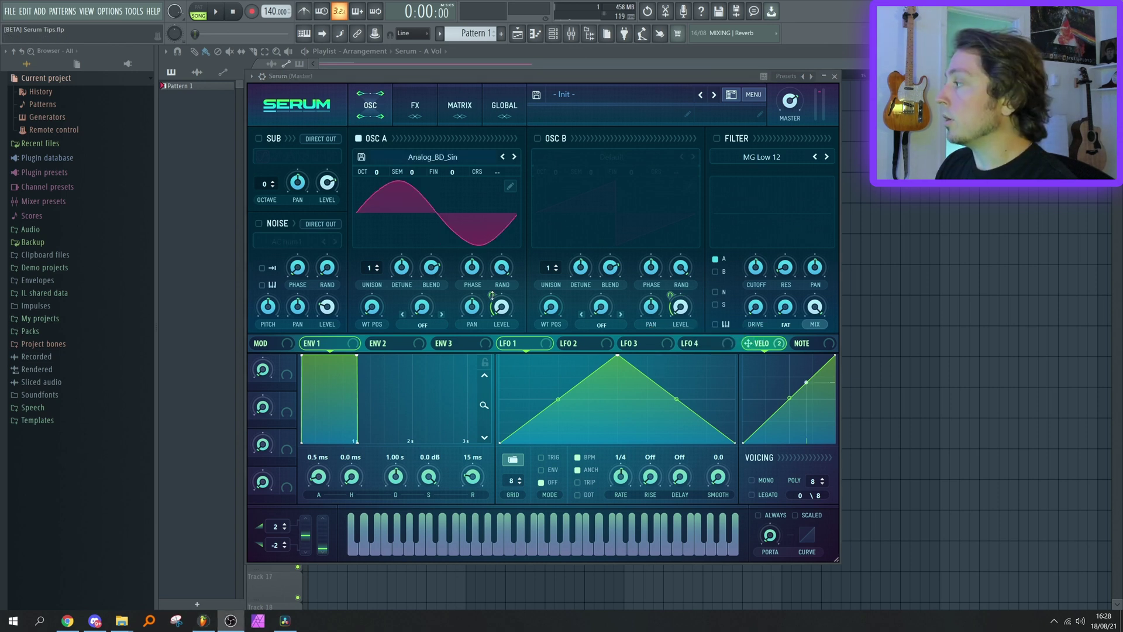
{"action": "mouse_move", "coordinate": [492, 295]}
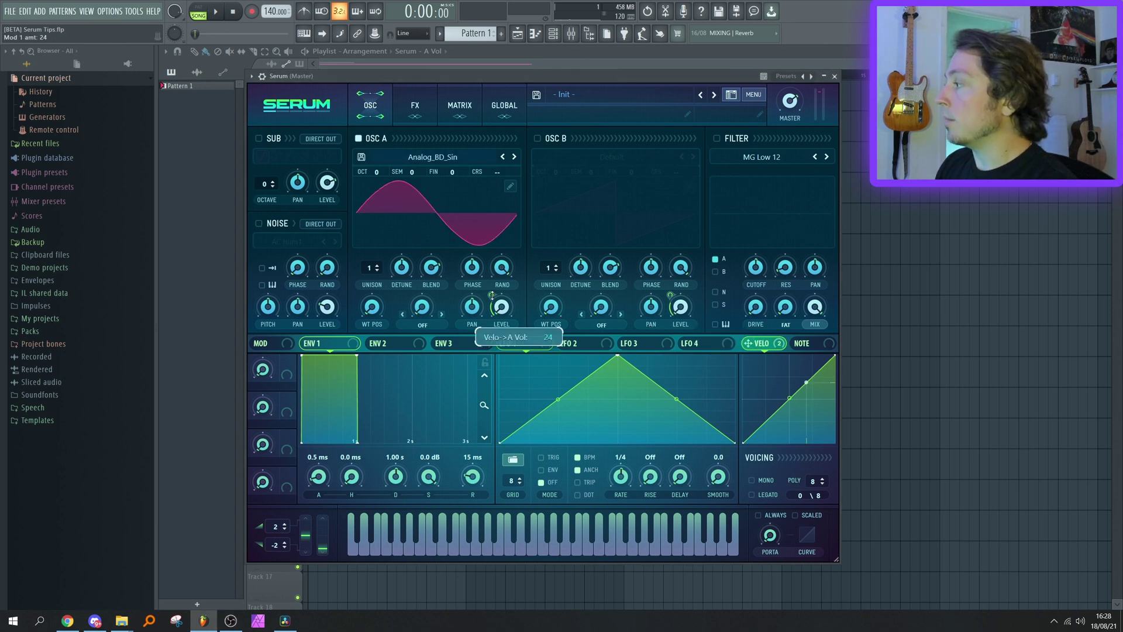
{"action": "mouse_move", "coordinate": [491, 294]}
{"action": "left_mouse_down"}
{"action": "mouse_move", "coordinate": [491, 269]}
{"action": "mouse_move", "coordinate": [489, 298]}
{"action": "left_mouse_up"}
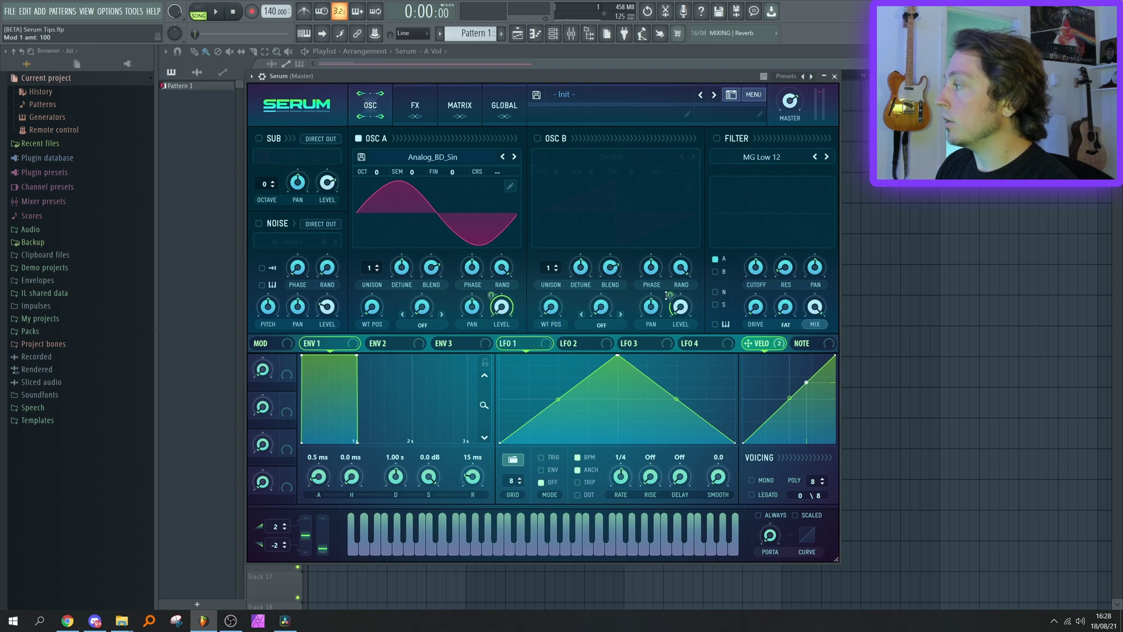
{"action": "mouse_move", "coordinate": [670, 294]}
{"action": "left_click_drag", "start_coordinate": [670, 295], "coordinate": [677, 266]}
{"action": "left_click", "coordinate": [470, 103]}
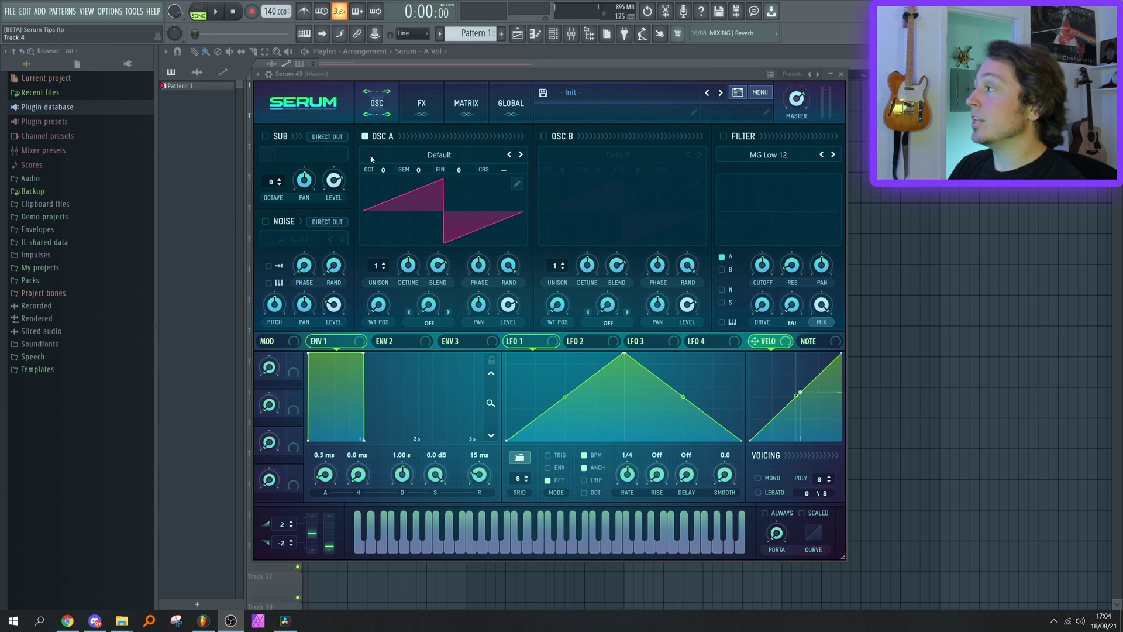
Turn on the FX rack's filter effect and switch its MIX knob to LVL
{"action": "left_click", "coordinate": [422, 114]}
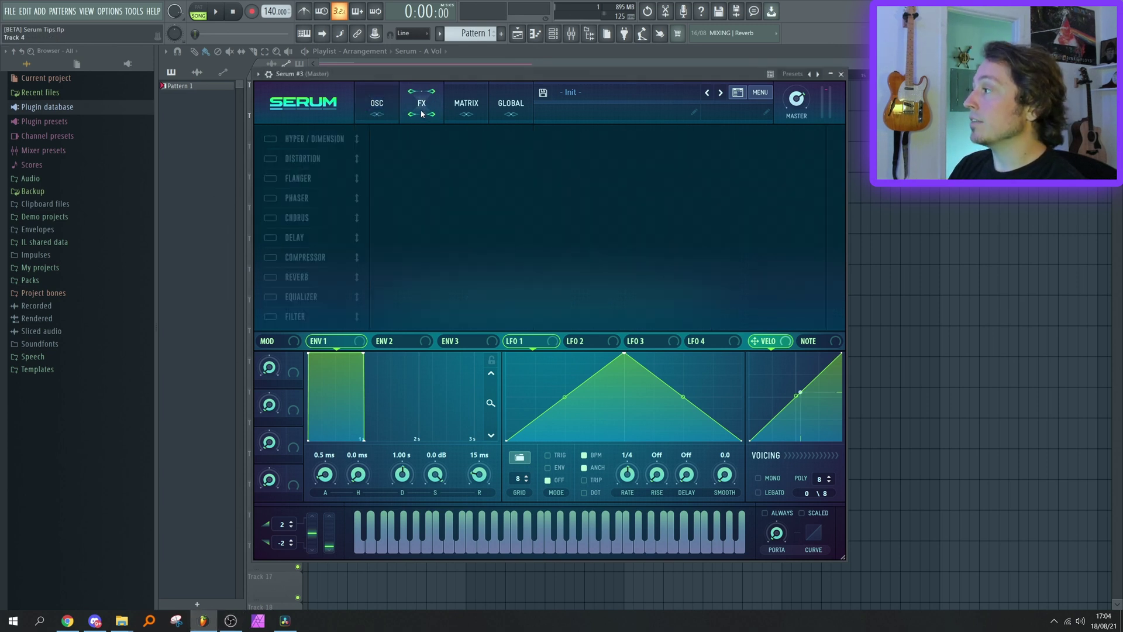
{"action": "left_click", "coordinate": [270, 316]}
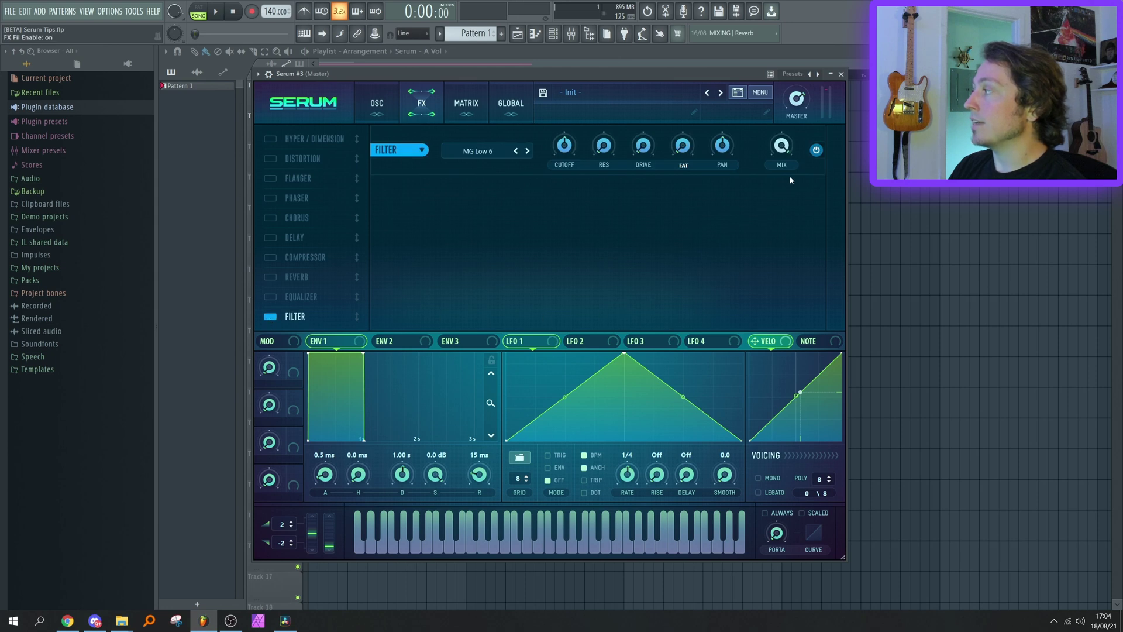
{"action": "key", "text": "alt+Tab"}
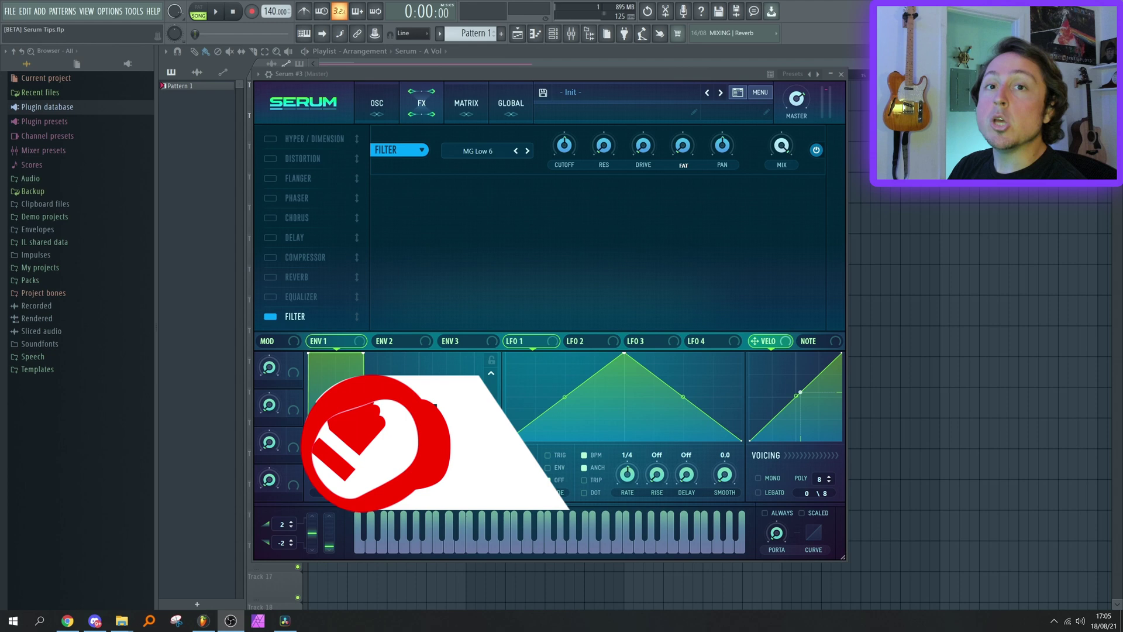
{"action": "left_click", "coordinate": [782, 165]}
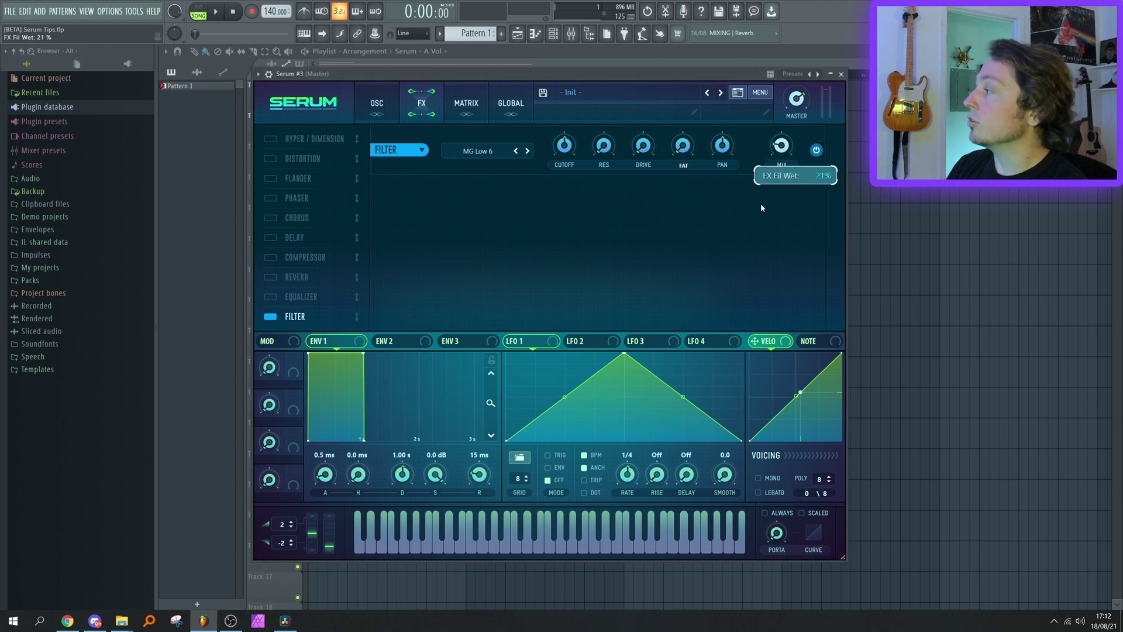
{"action": "left_click", "coordinate": [780, 166]}
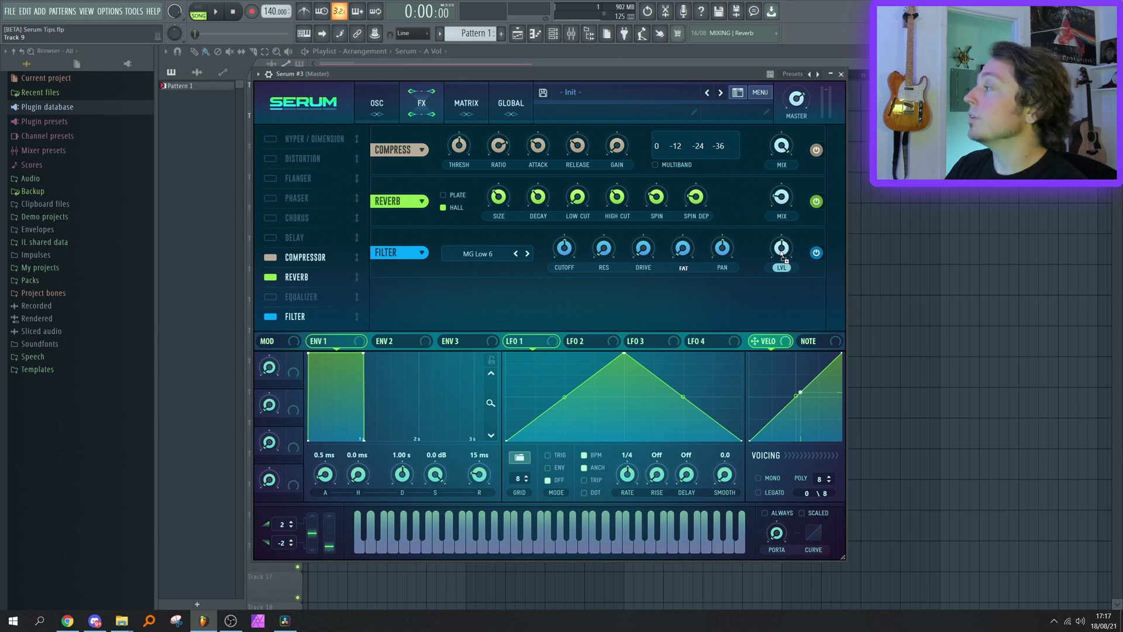
Lower the filter effect's LVL knob and set its velocity modulation amount to -54
{"action": "key", "text": "alt+Tab"}
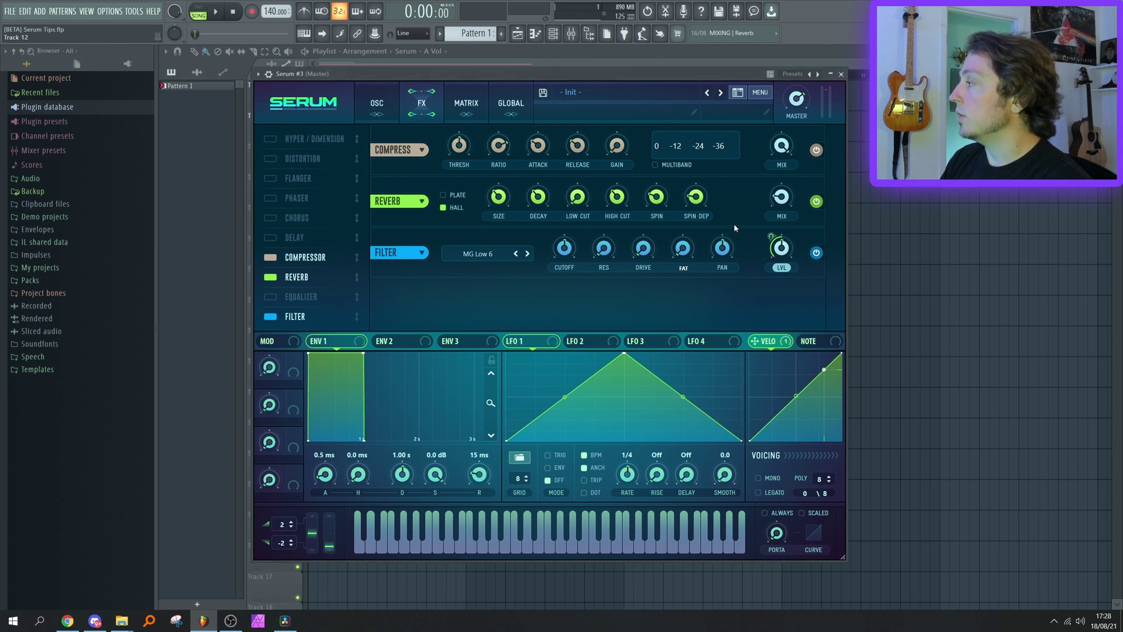
{"action": "left_click_drag", "start_coordinate": [782, 248], "coordinate": [770, 298]}
{"action": "left_click_drag", "start_coordinate": [771, 237], "coordinate": [773, 217]}
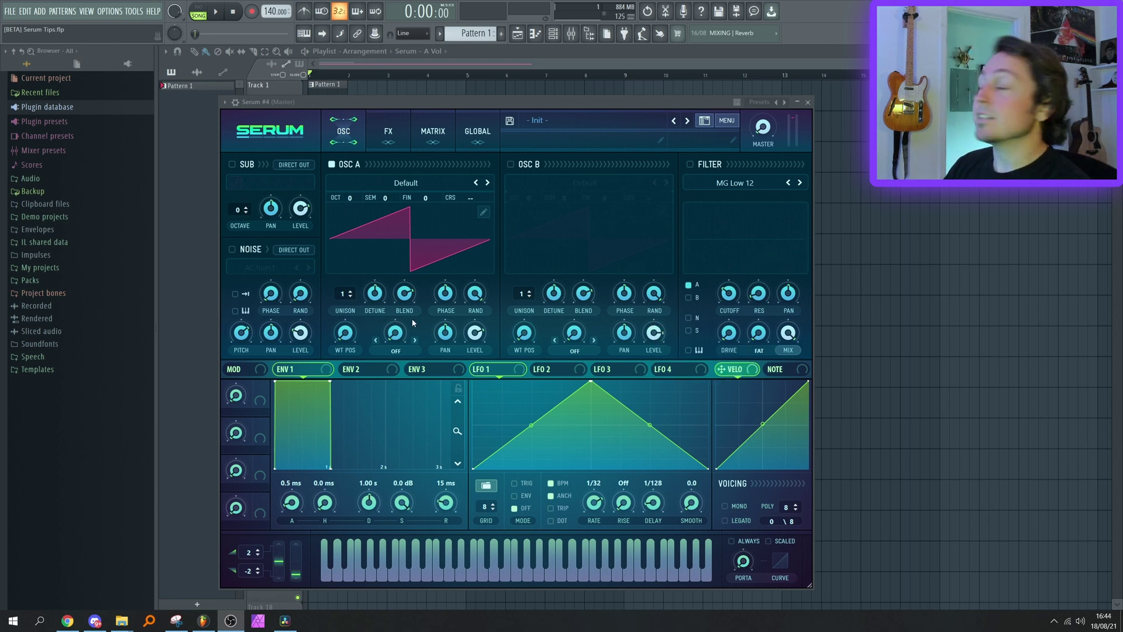
Set oscillator B's level to 50%, then 100%, and finally enter 25 (-24.1 dB)
{"action": "left_click", "coordinate": [654, 338]}
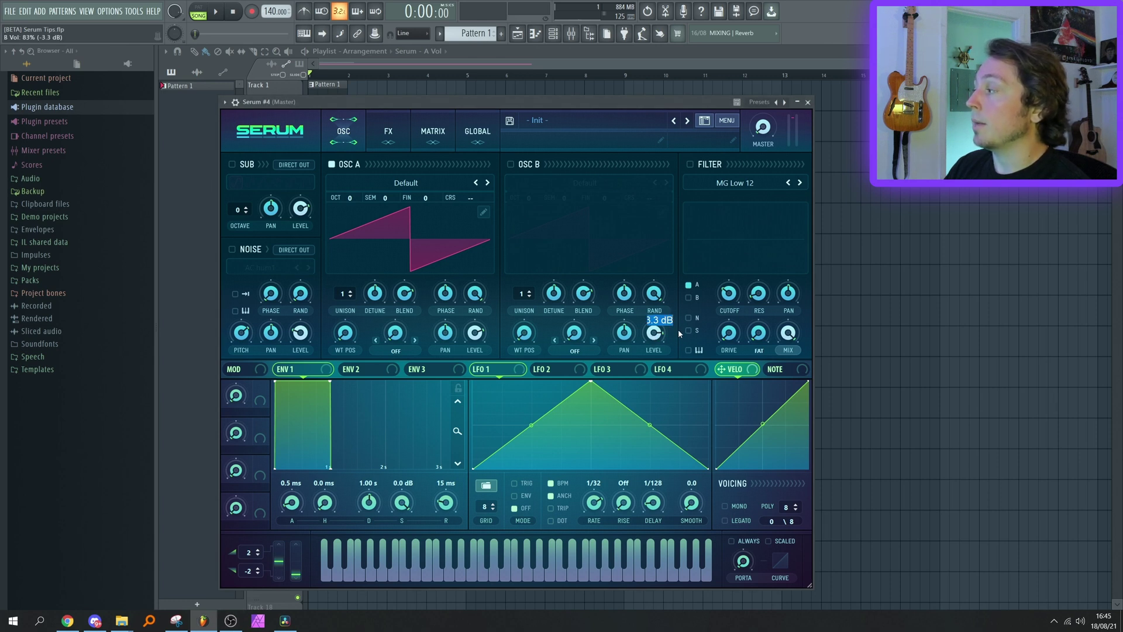
{"action": "type", "text": "50"}
{"action": "key", "text": "Return"}
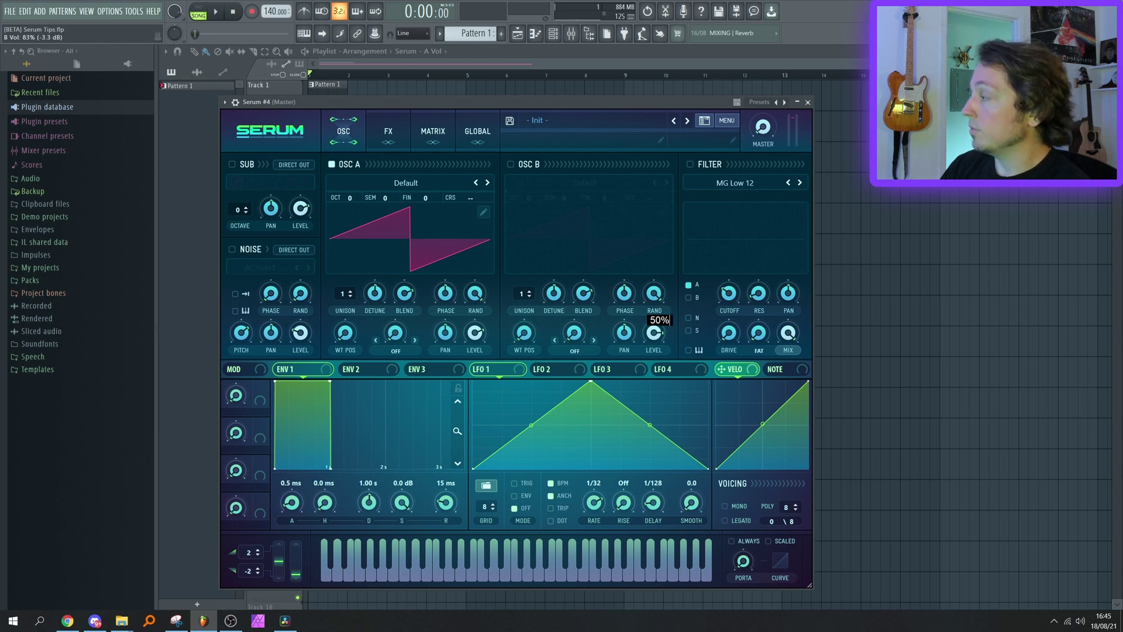
{"action": "key", "text": "Return"}
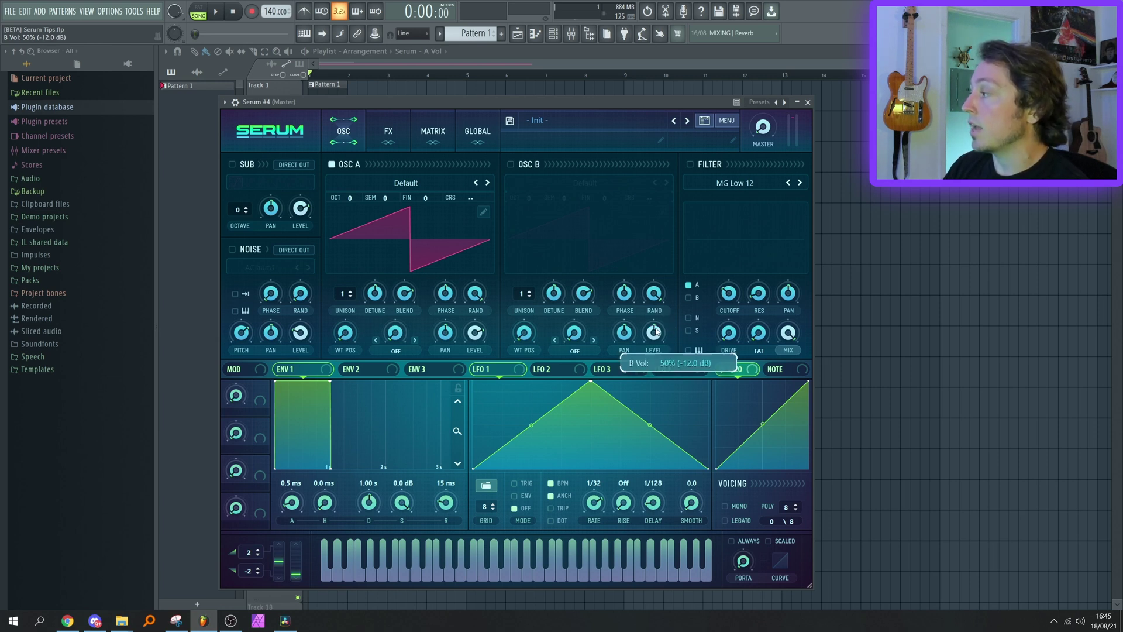
{"action": "left_click_drag", "start_coordinate": [654, 328], "coordinate": [661, 332]}
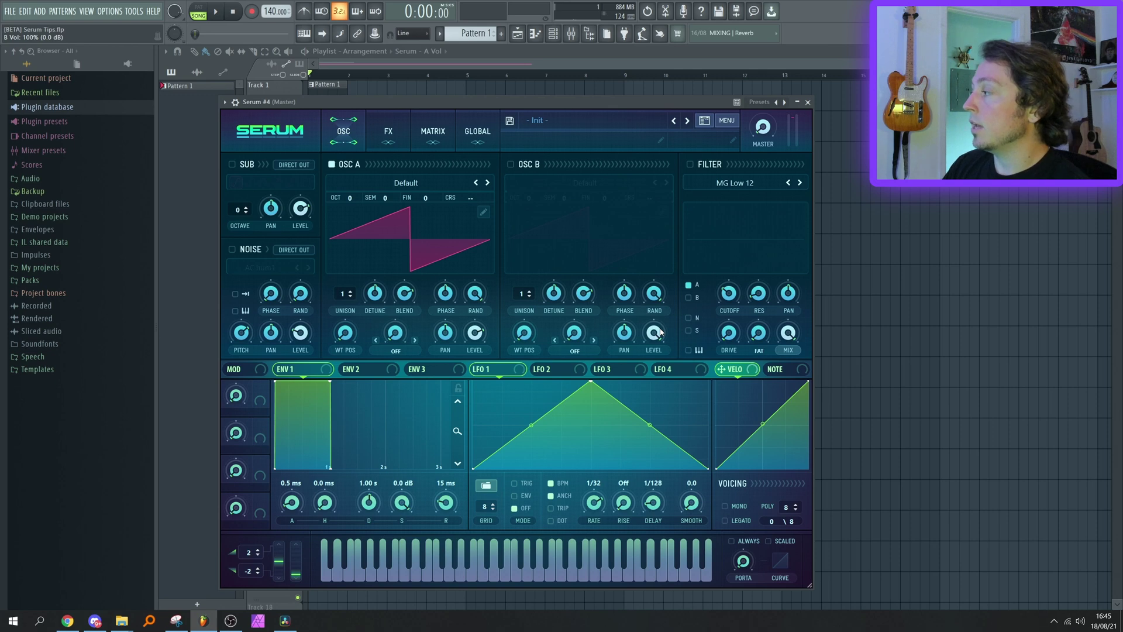
{"action": "double_click", "coordinate": [658, 335]}
{"action": "type", "text": "25"}
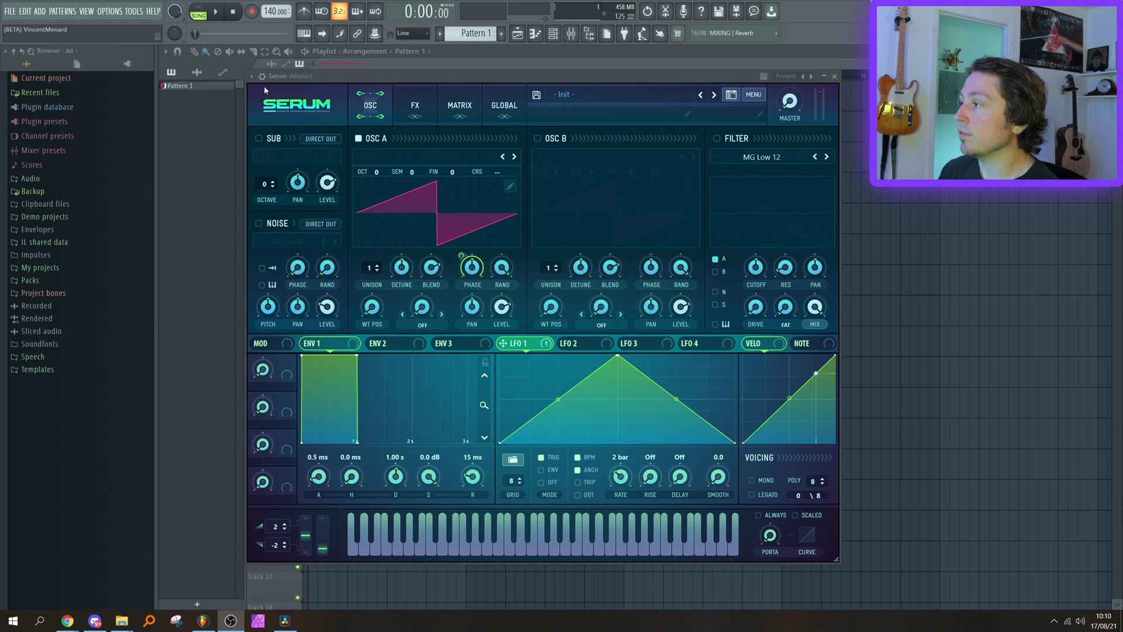
Switch on Fast idle on the Troubleshooting page of Serum's wrapper settings
{"action": "left_click", "coordinate": [263, 77]}
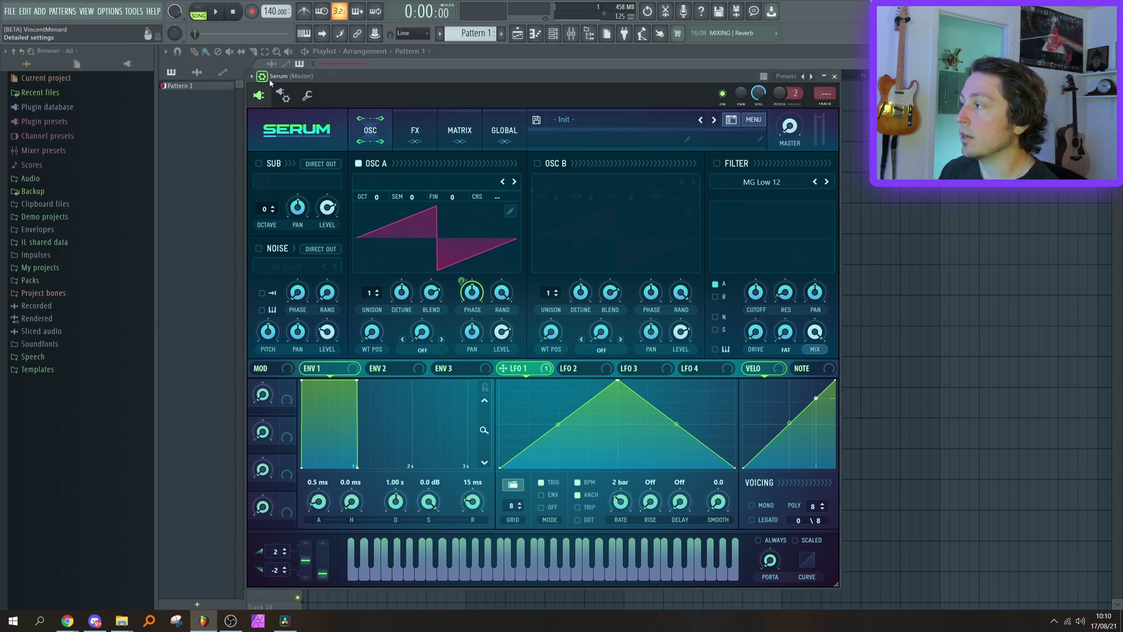
{"action": "left_click", "coordinate": [284, 96]}
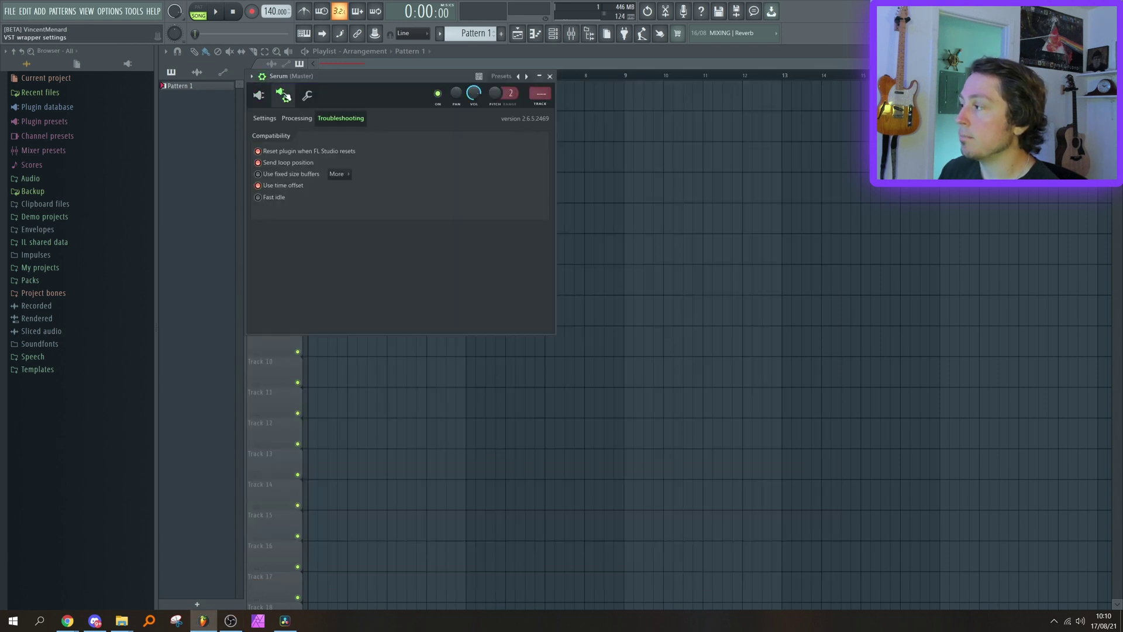
{"action": "left_click", "coordinate": [275, 199]}
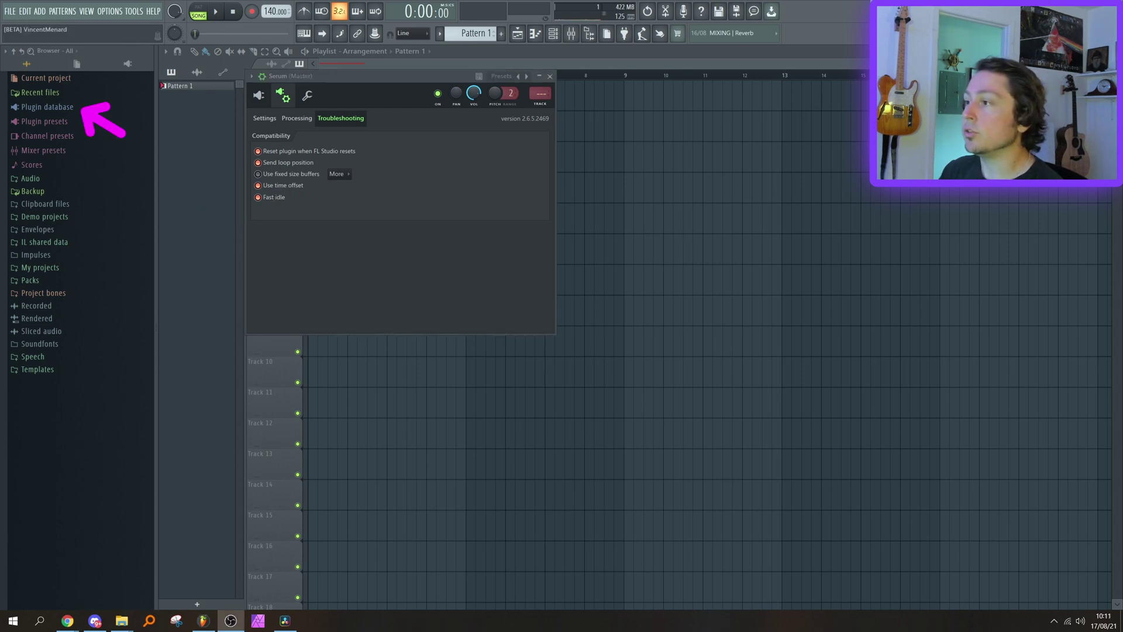
Show the plugin database's Generators and add Serum to the database flagged as favourite
{"action": "left_click", "coordinate": [66, 109]}
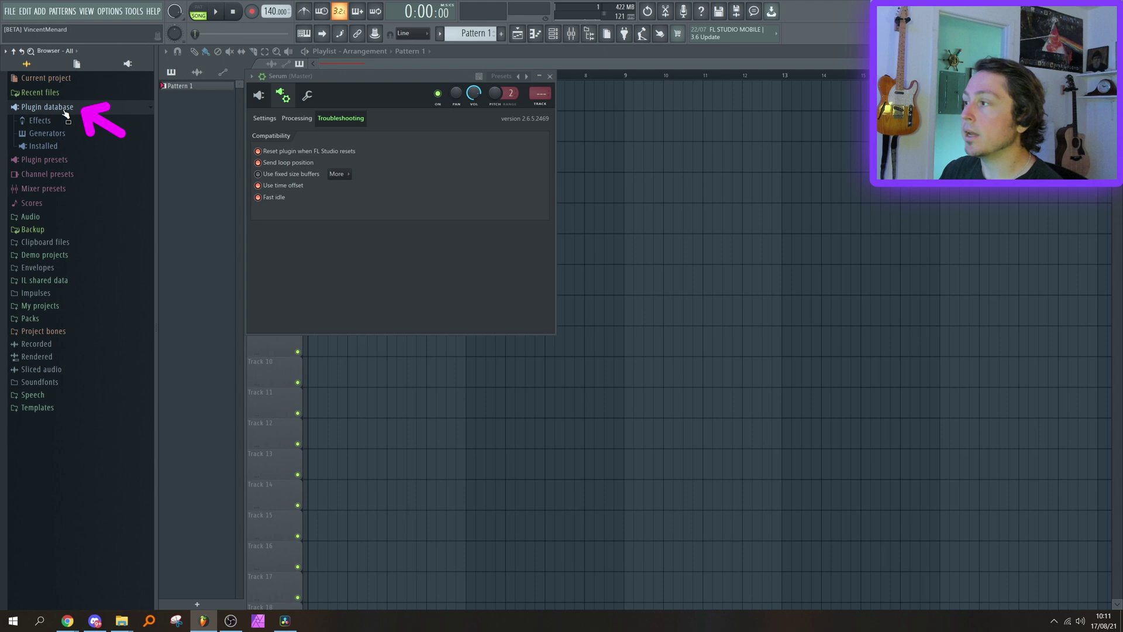
{"action": "left_click", "coordinate": [58, 133]}
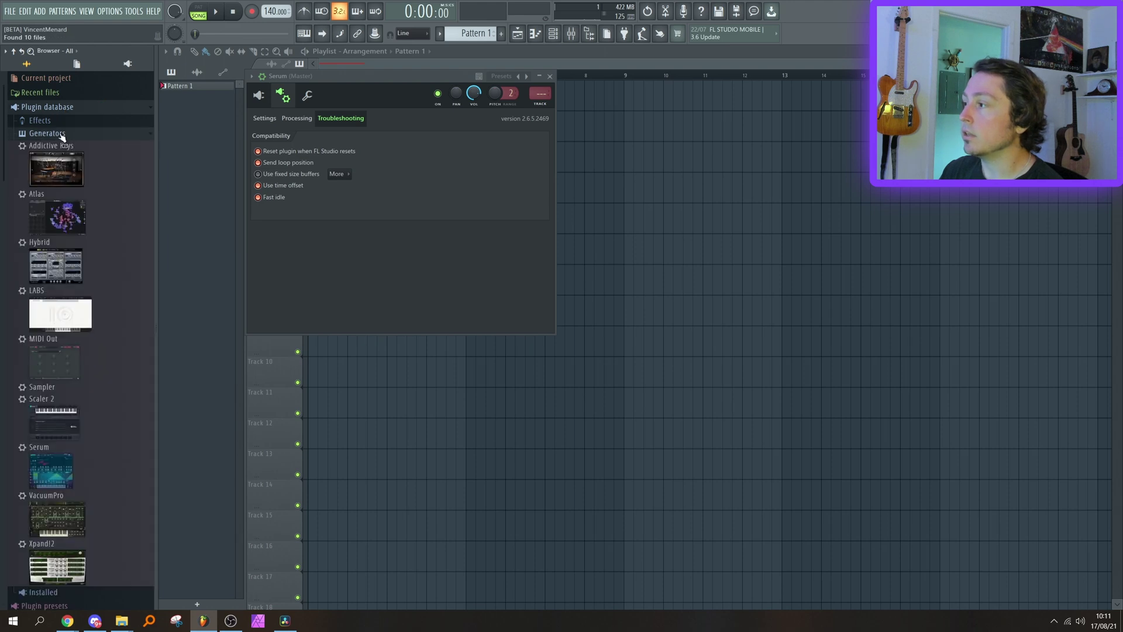
{"action": "left_click", "coordinate": [252, 77]}
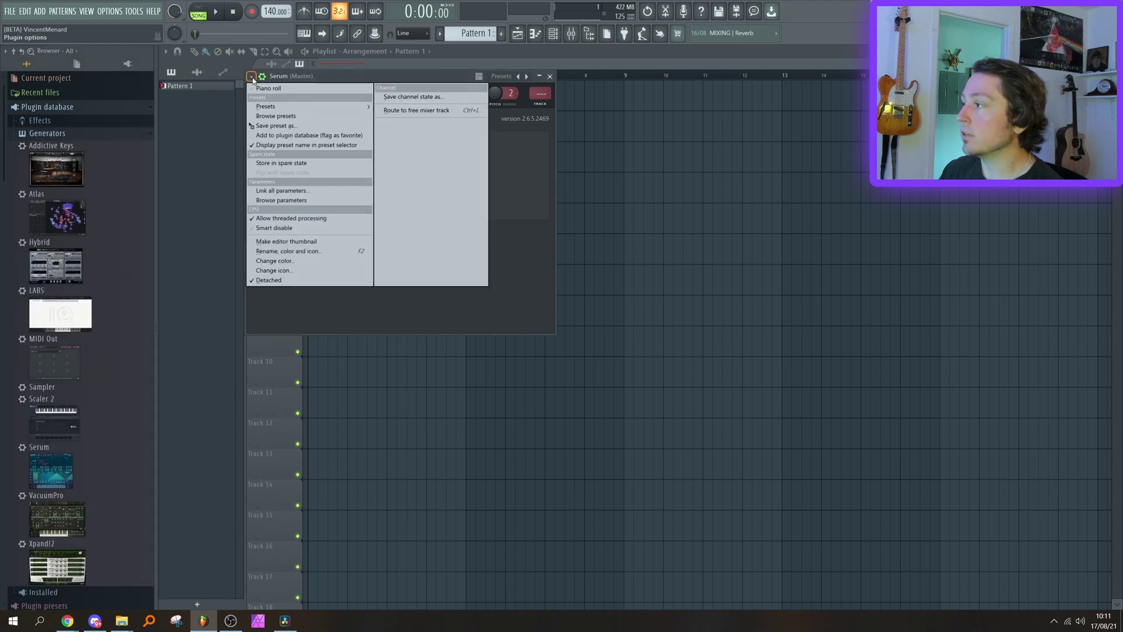
{"action": "left_click", "coordinate": [283, 137]}
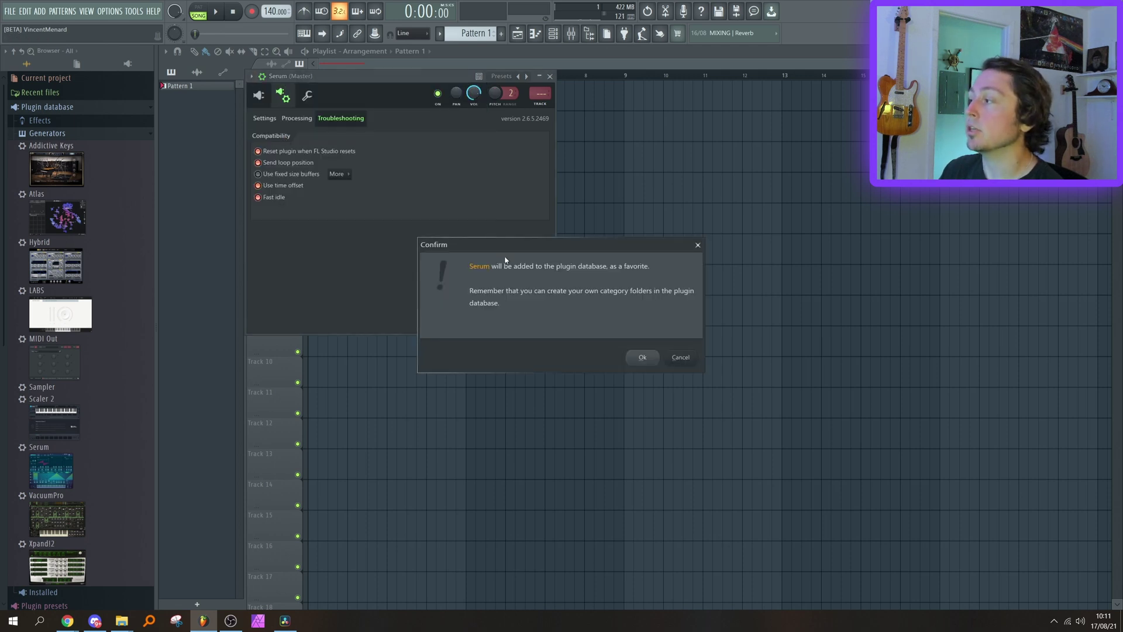
{"action": "left_click", "coordinate": [638, 356]}
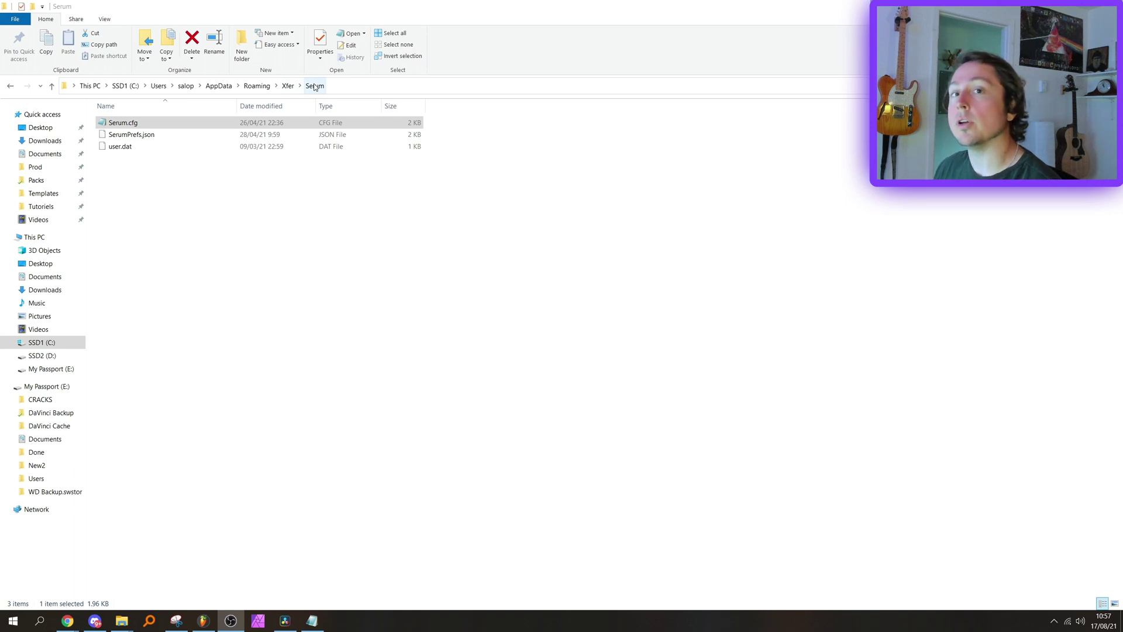
Open Serum.cfg in Notepad and change the automation smoothing value from 0 to 1
{"action": "left_click", "coordinate": [171, 126]}
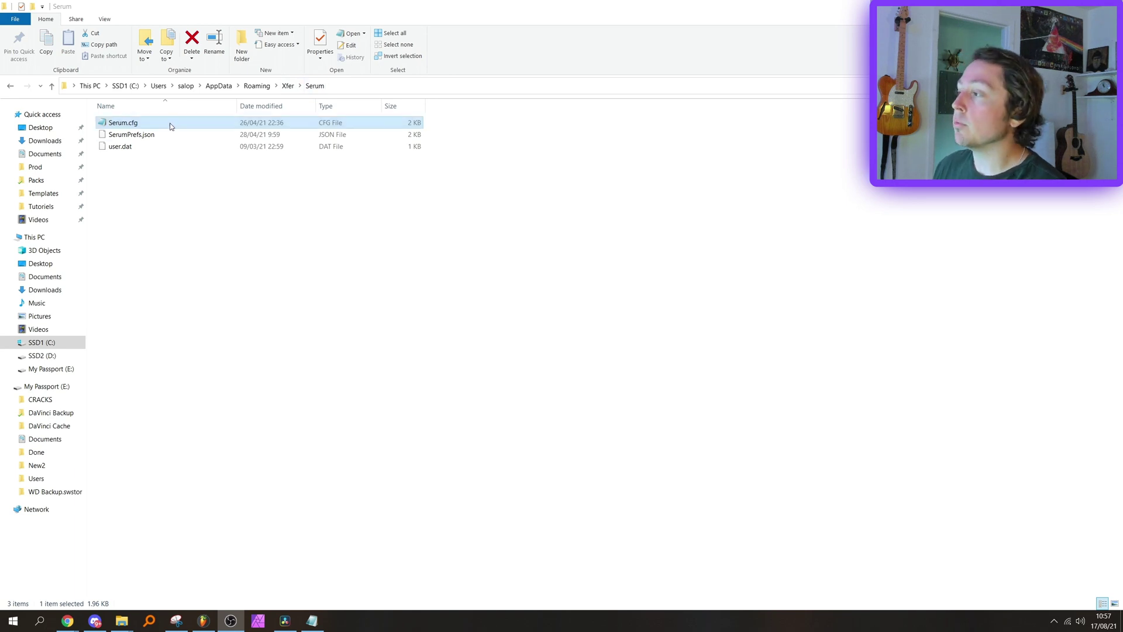
{"action": "double_click", "coordinate": [133, 124]}
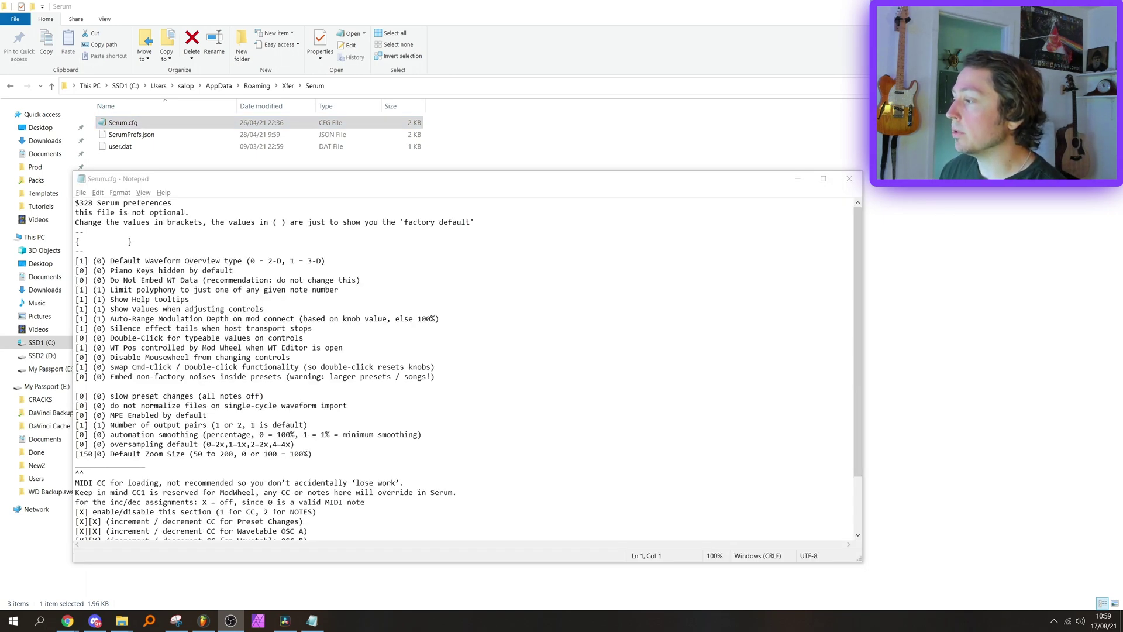
{"action": "scroll", "coordinate": [153, 398], "scroll_direction": "down", "scroll_amount": 1}
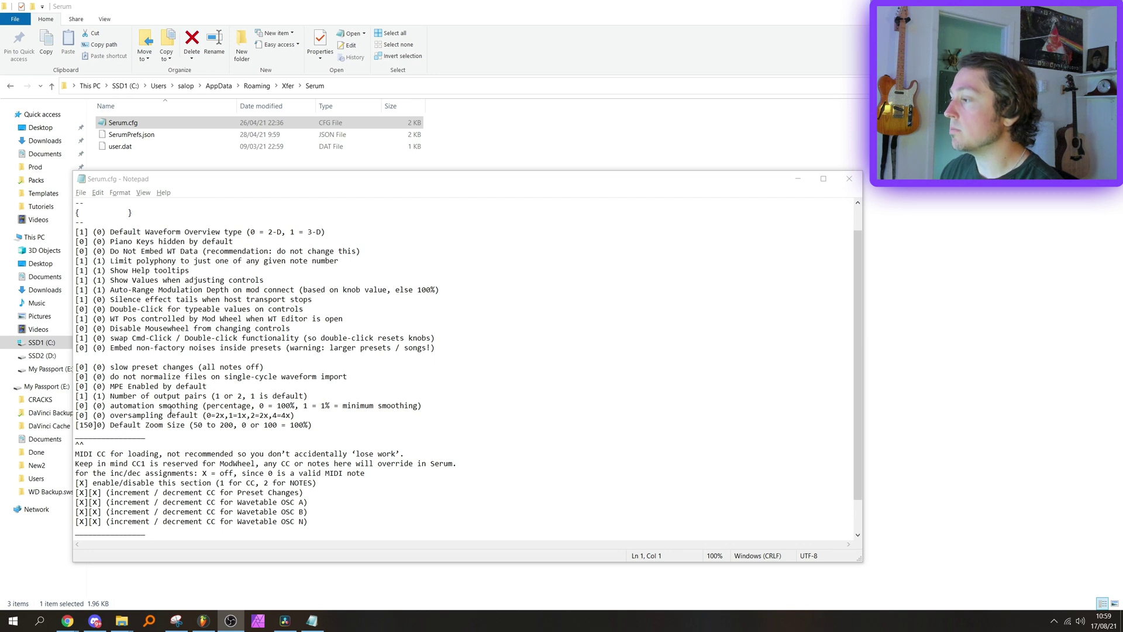
{"action": "left_click", "coordinate": [85, 406]}
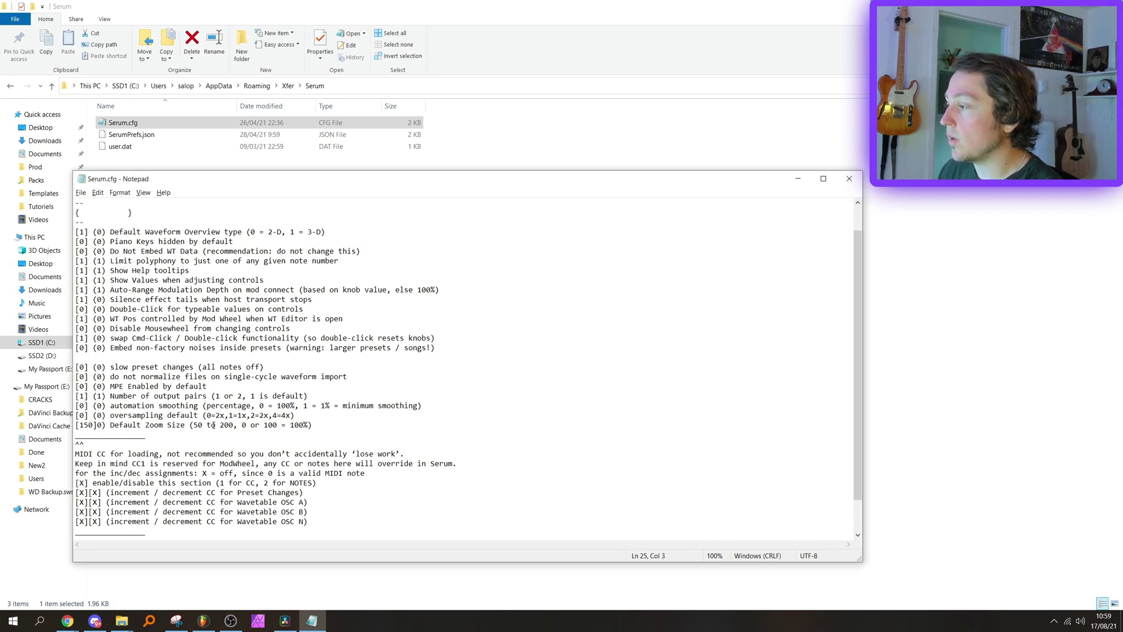
{"action": "key", "text": "BackSpace"}
{"action": "type", "text": "1"}
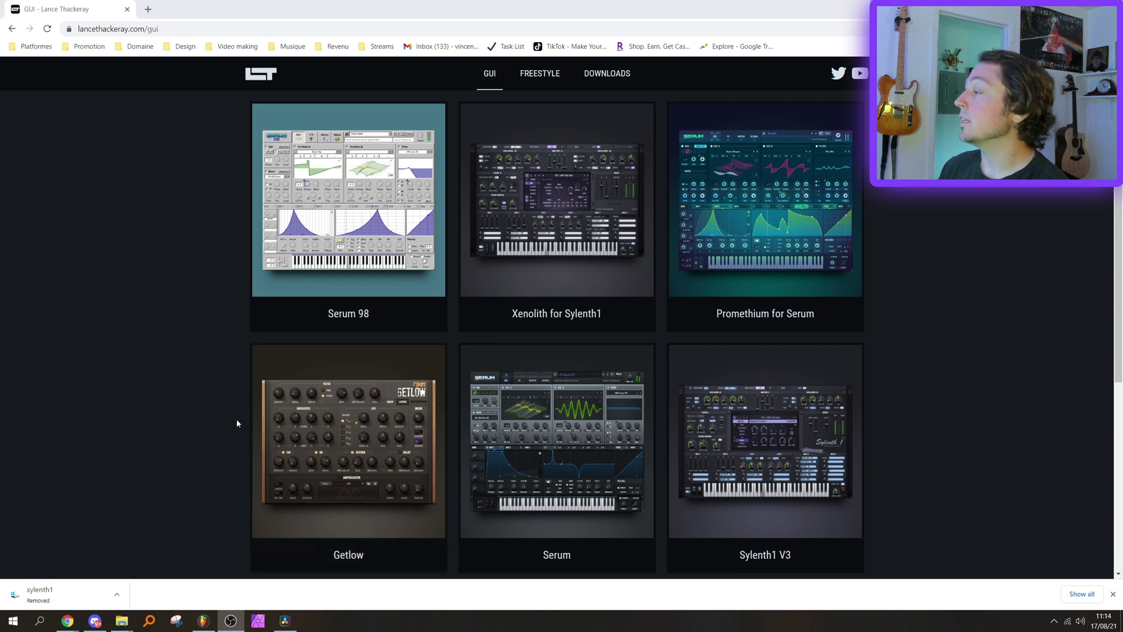
Scroll the page down and back up
{"action": "scroll", "coordinate": [237, 419], "scroll_direction": "down", "scroll_amount": 1}
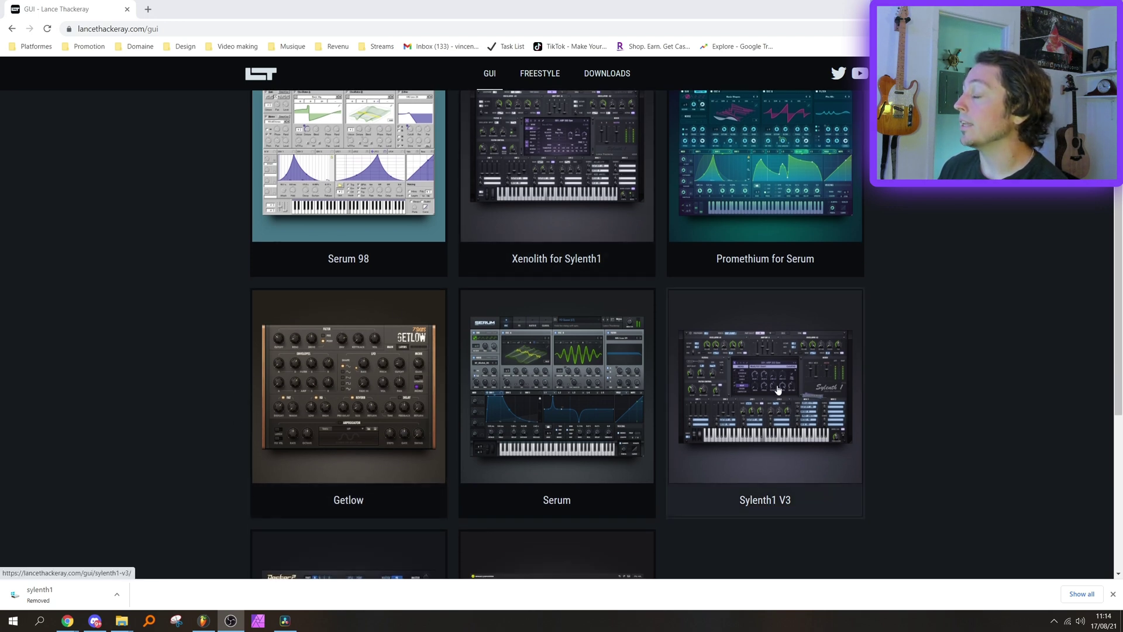
{"action": "scroll", "coordinate": [314, 320], "scroll_direction": "up", "scroll_amount": 1}
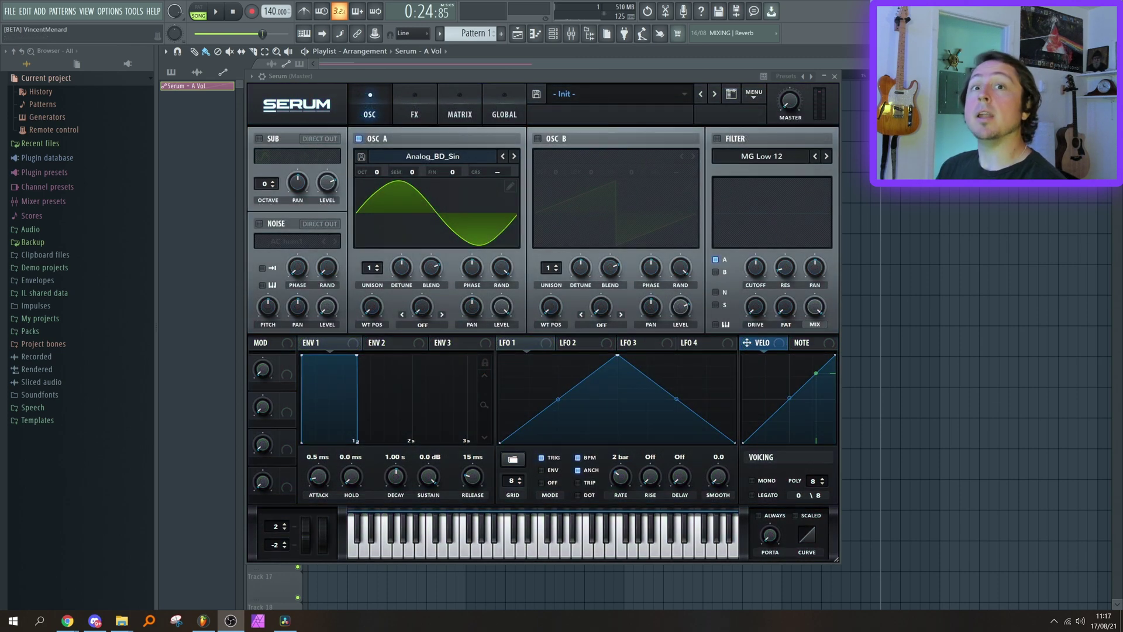
Apply the Promethium skin from the Serum logo's Skin menu
{"action": "left_click", "coordinate": [304, 107]}
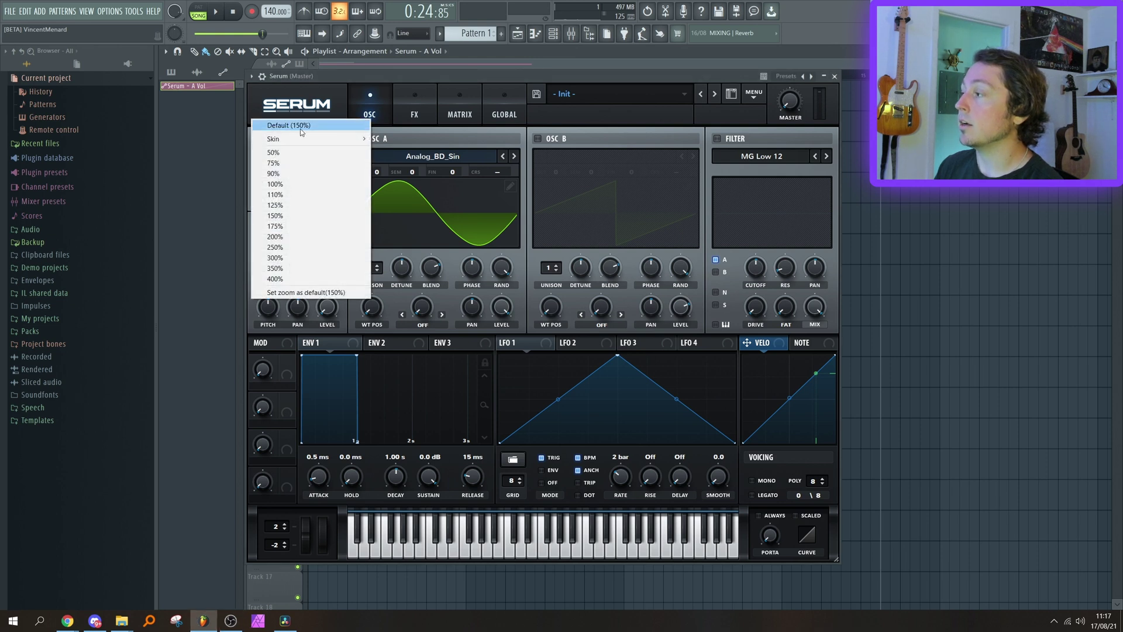
{"action": "mouse_move", "coordinate": [301, 139]}
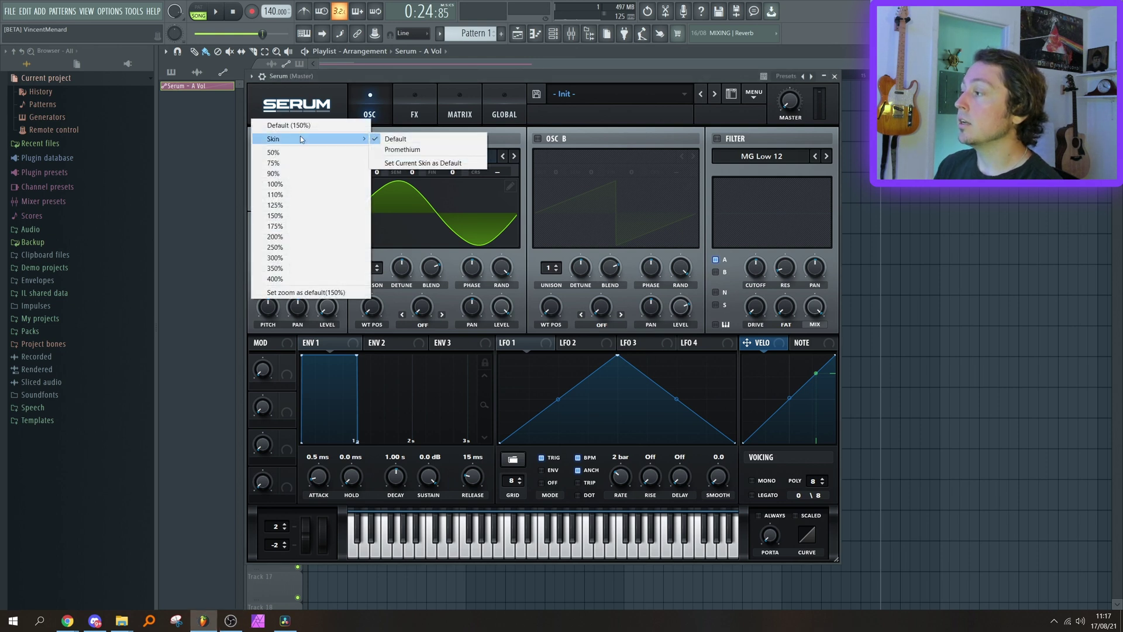
{"action": "left_click", "coordinate": [401, 150]}
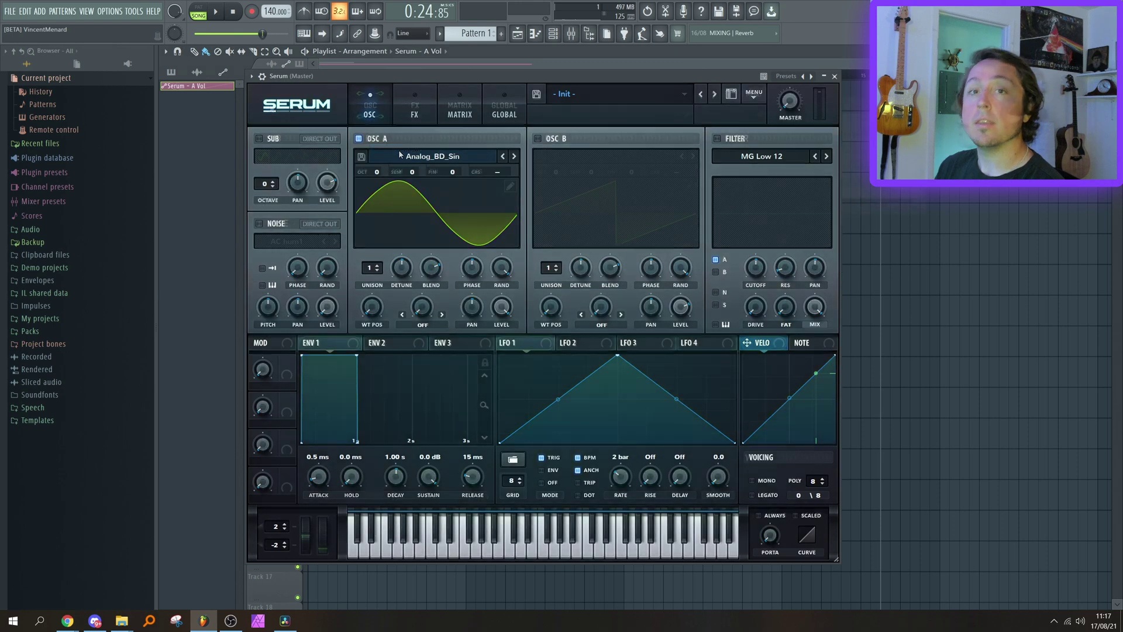
{"action": "left_click", "coordinate": [277, 108]}
{"action": "mouse_move", "coordinate": [278, 145]}
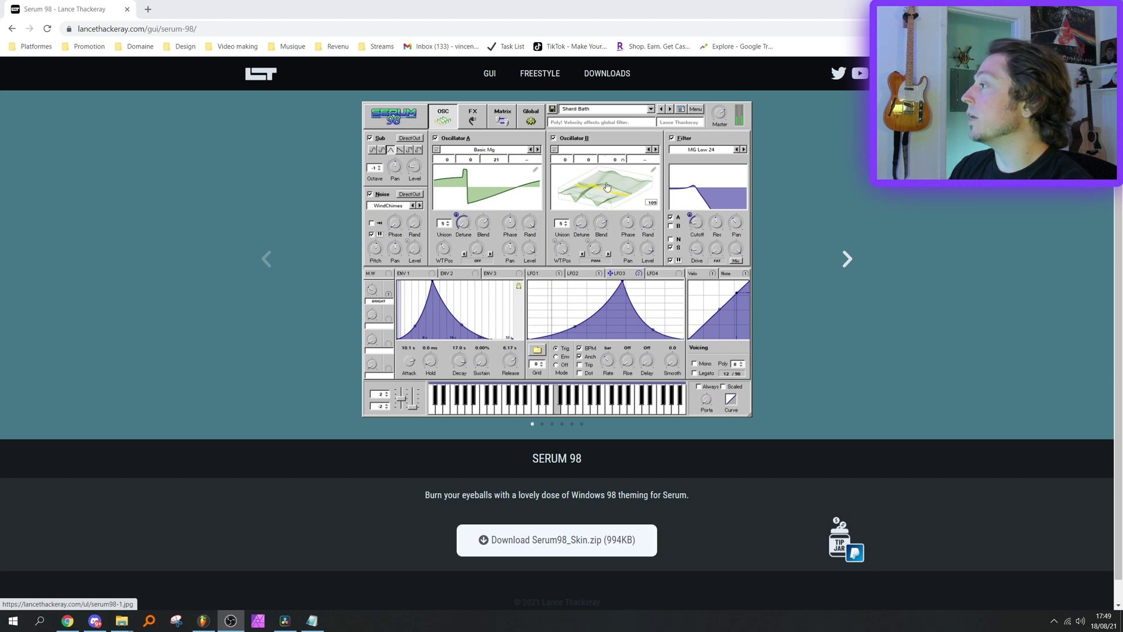
Download Serum98_Skin.zip, extract it with 7-Zip into its own folder, and open that folder
{"action": "left_click", "coordinate": [588, 551]}
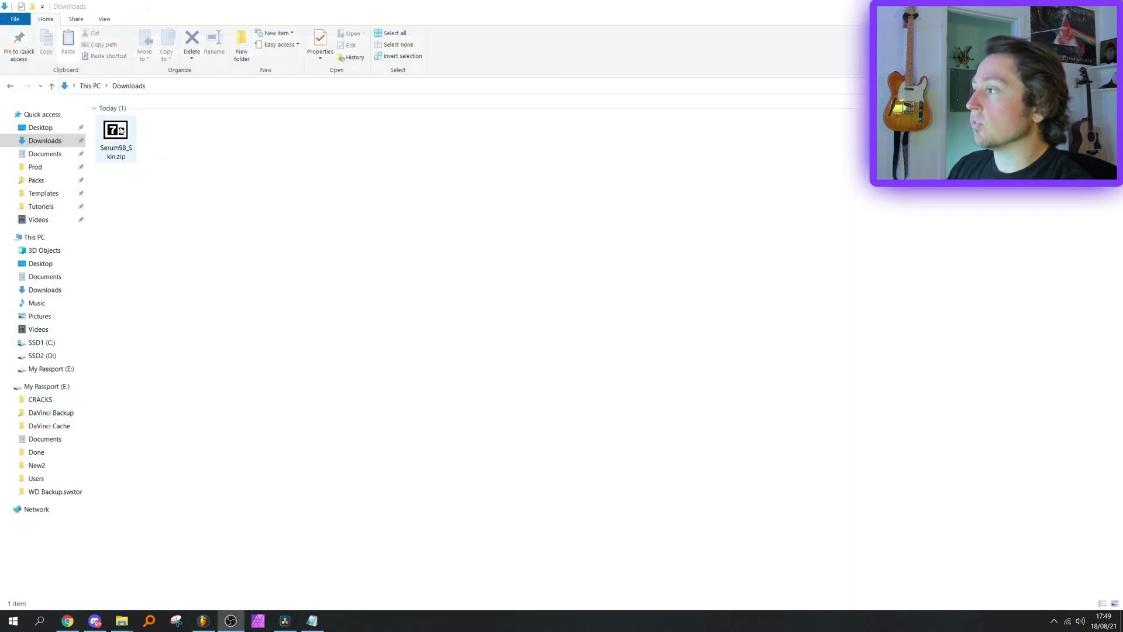
{"action": "right_click", "coordinate": [120, 129]}
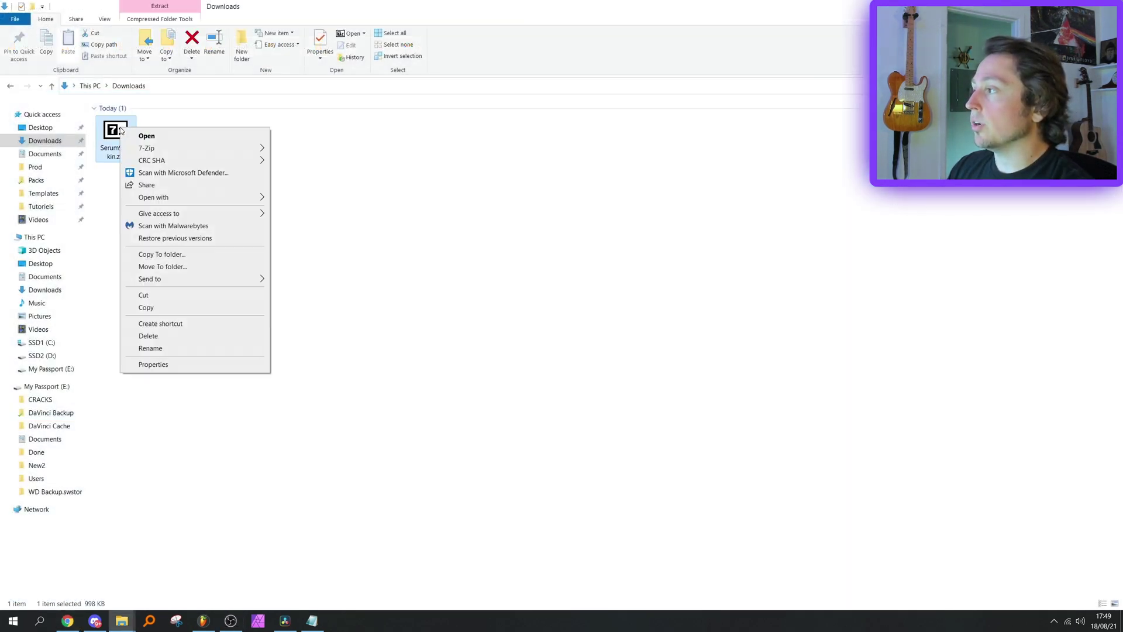
{"action": "mouse_move", "coordinate": [184, 153]}
{"action": "left_click", "coordinate": [325, 198]}
{"action": "double_click", "coordinate": [158, 146]}
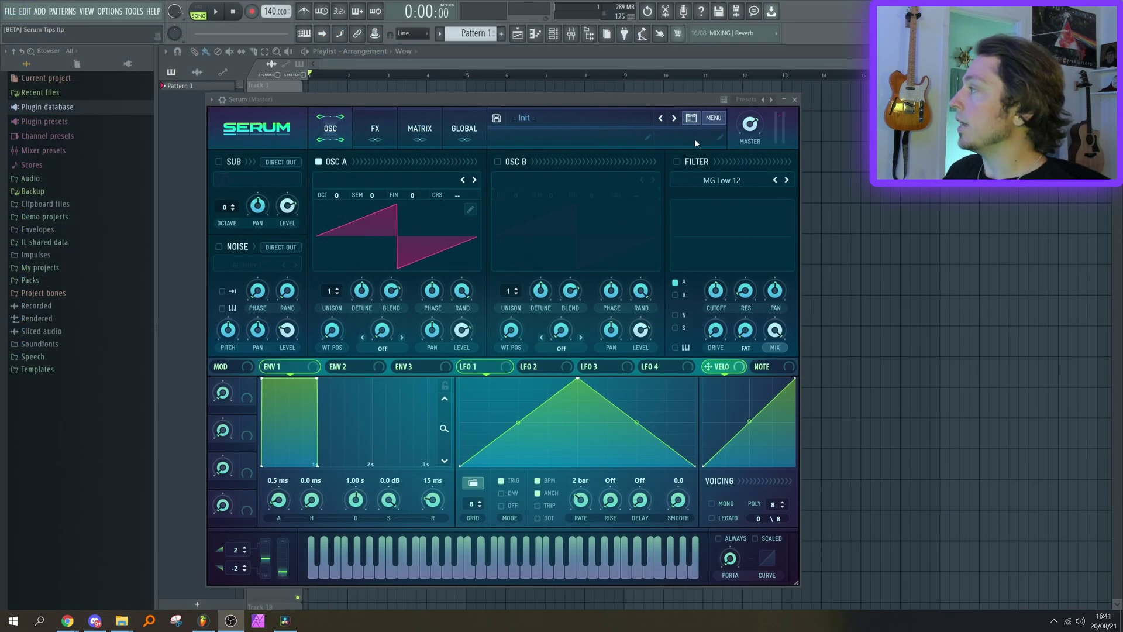
From Serum's menu, open the presets folder and paste the Serum 98 folder into Skins
{"action": "left_click", "coordinate": [713, 118]}
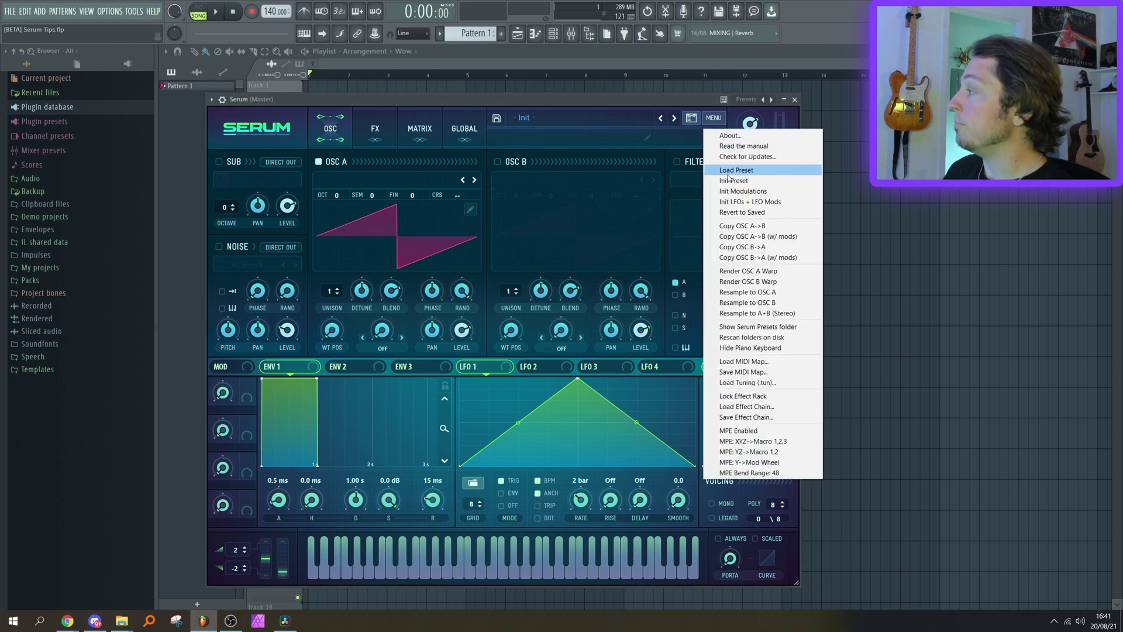
{"action": "left_click", "coordinate": [750, 326]}
{"action": "key", "text": "super+Up"}
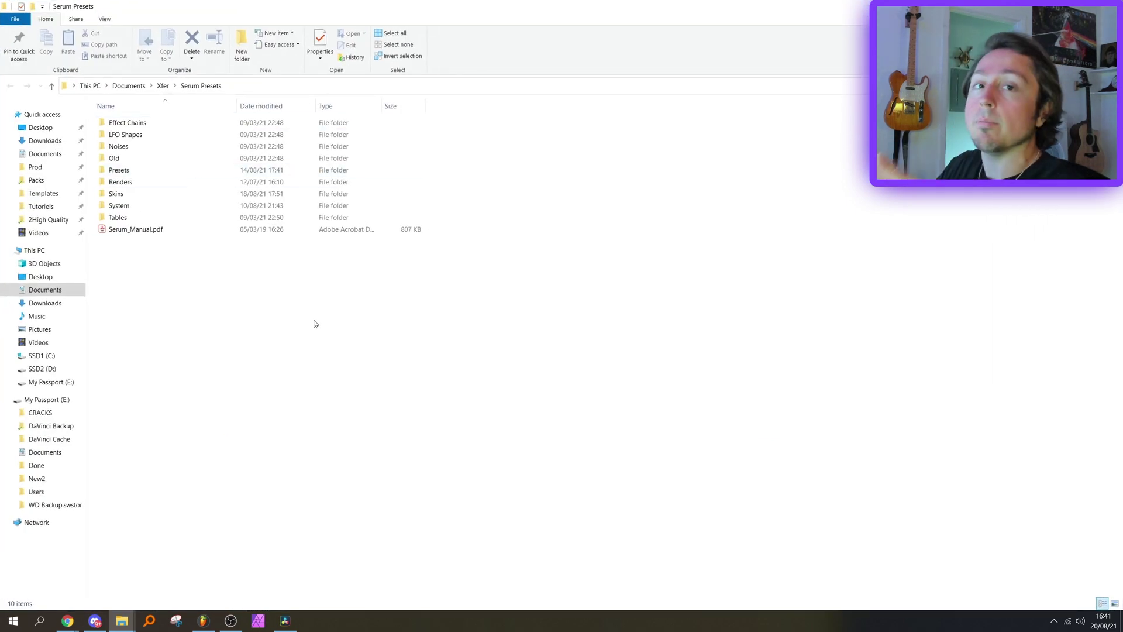
{"action": "double_click", "coordinate": [149, 196]}
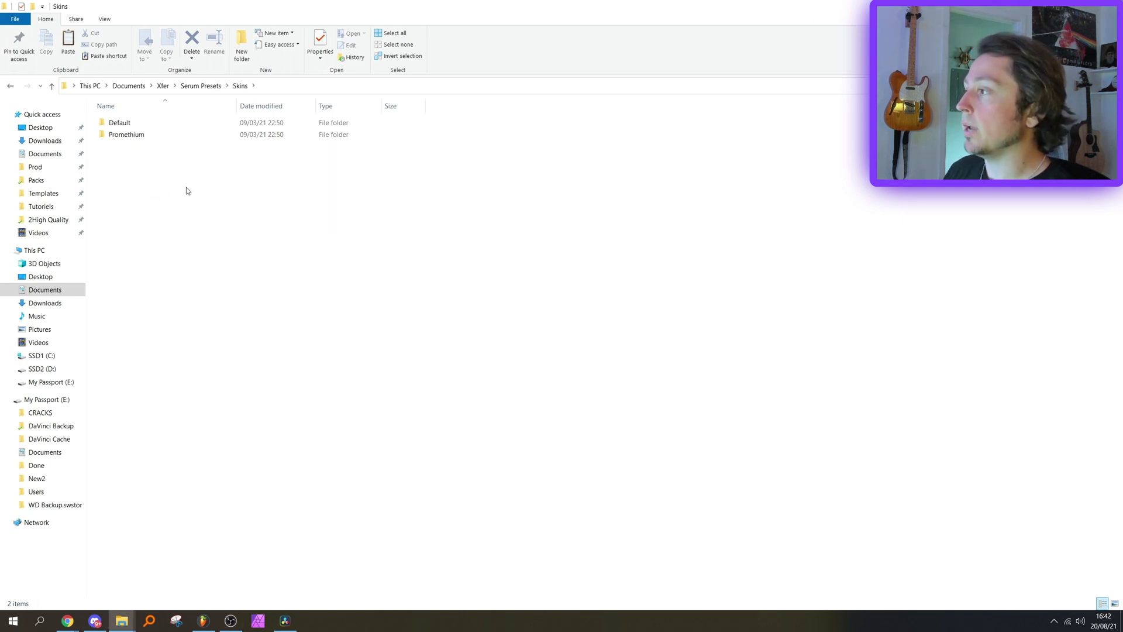
{"action": "key", "text": "ctrl+v"}
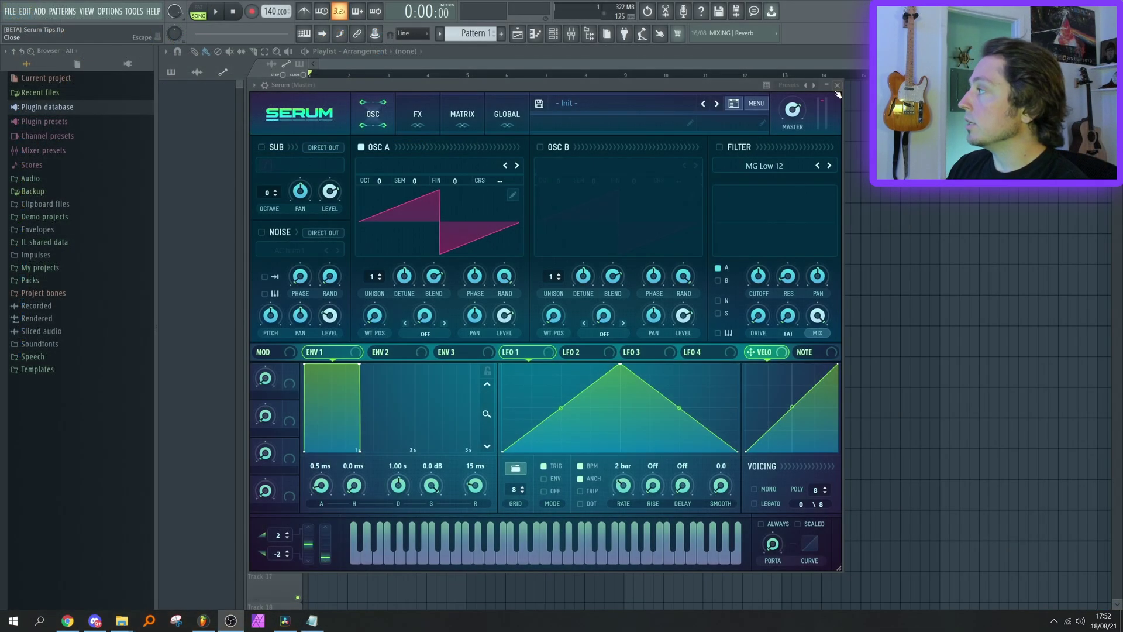
Delete the old Serum channel and load a fresh Serum instance
{"action": "left_click", "coordinate": [839, 92]}
{"action": "right_click", "coordinate": [757, 209]}
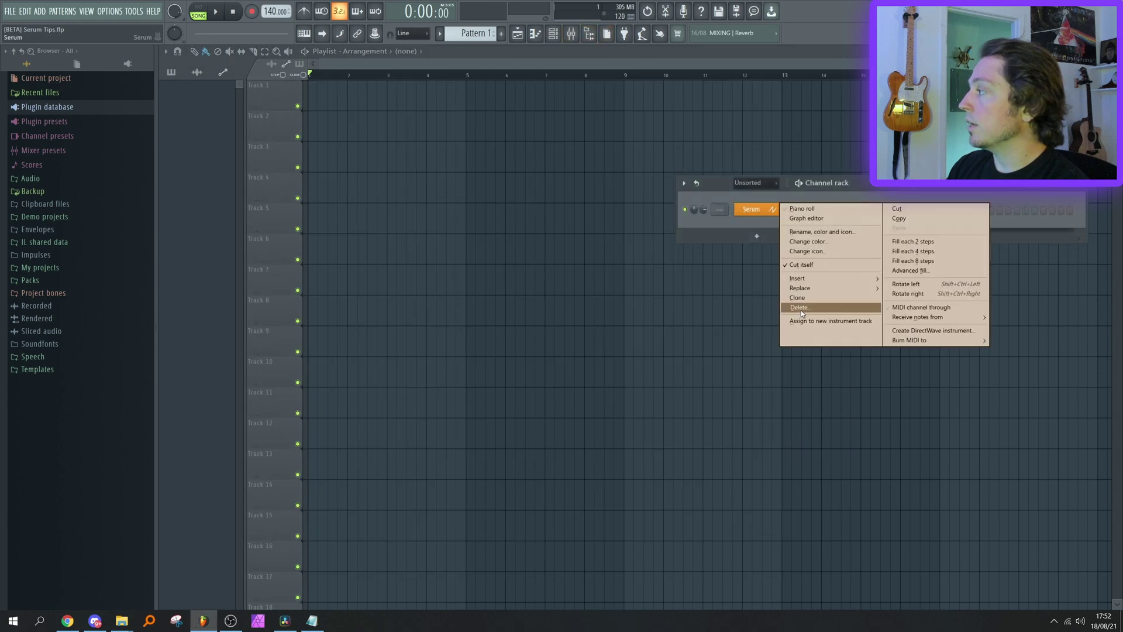
{"action": "left_click", "coordinate": [819, 306]}
{"action": "left_click", "coordinate": [757, 236]}
{"action": "left_click", "coordinate": [760, 329]}
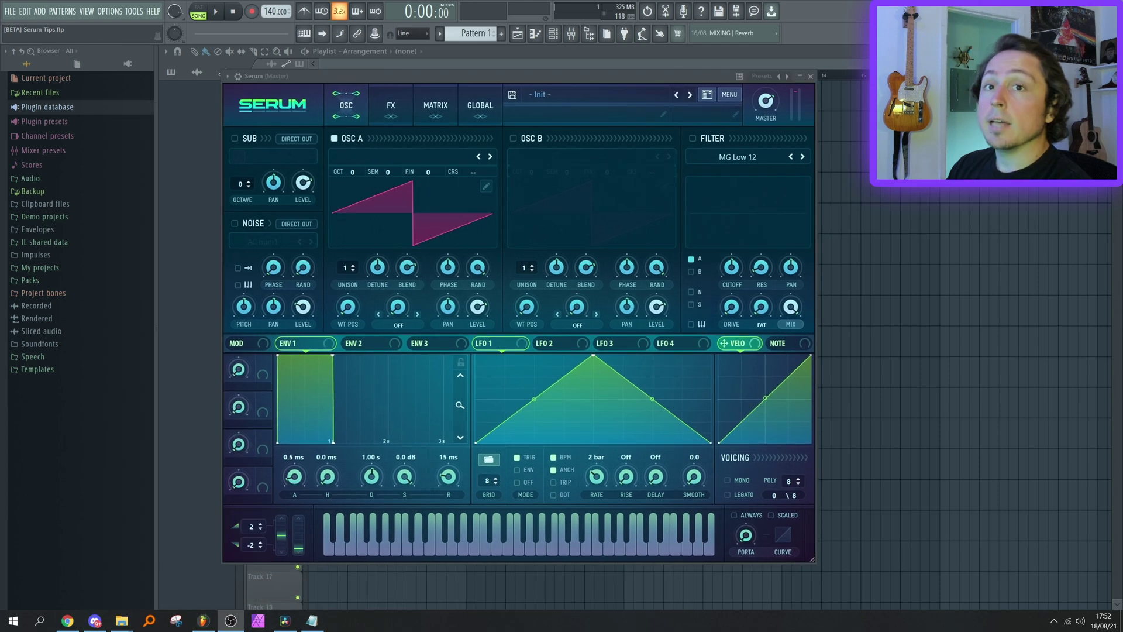
Switch the new Serum instance's skin to Serum 98 from the logo menu
{"action": "left_click", "coordinate": [291, 107]}
{"action": "mouse_move", "coordinate": [258, 139]}
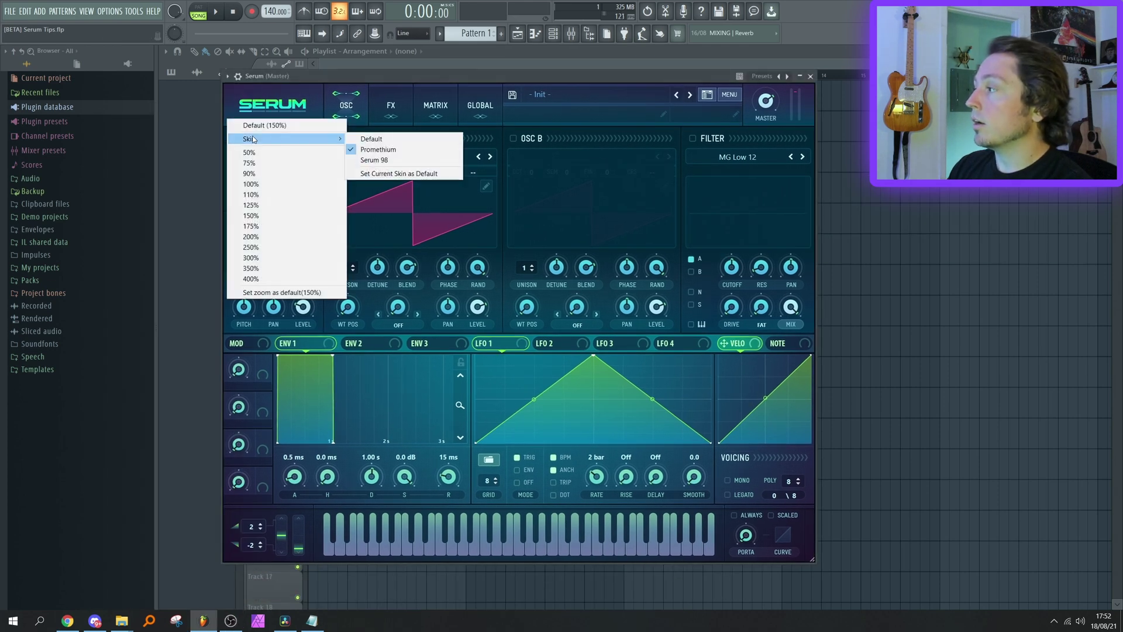
{"action": "left_click", "coordinate": [390, 160]}
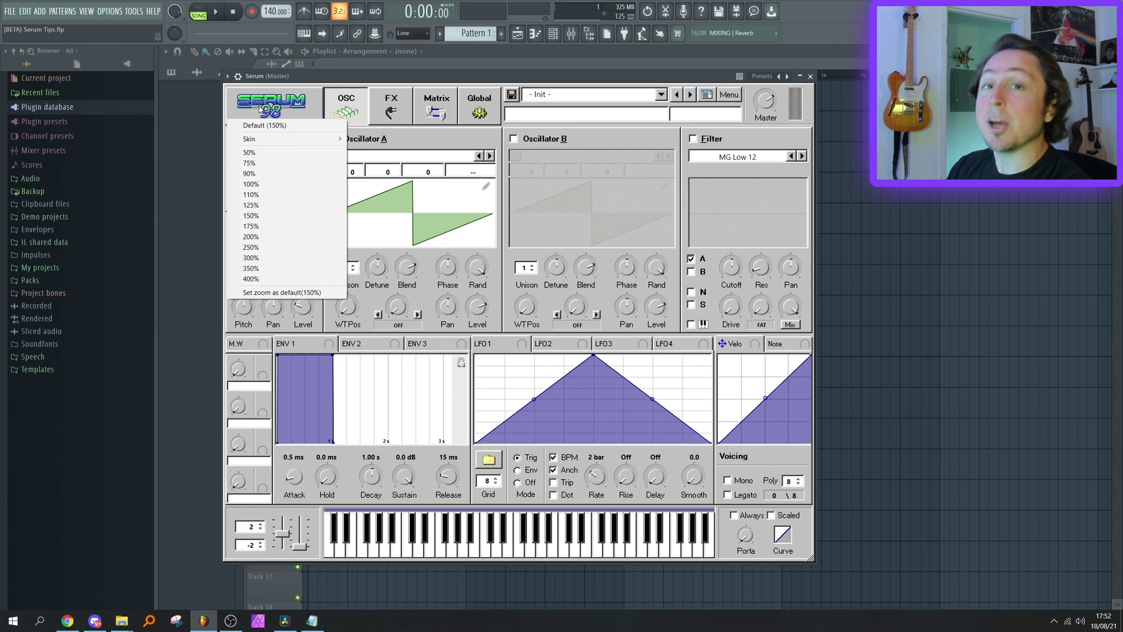
{"action": "mouse_move", "coordinate": [279, 139]}
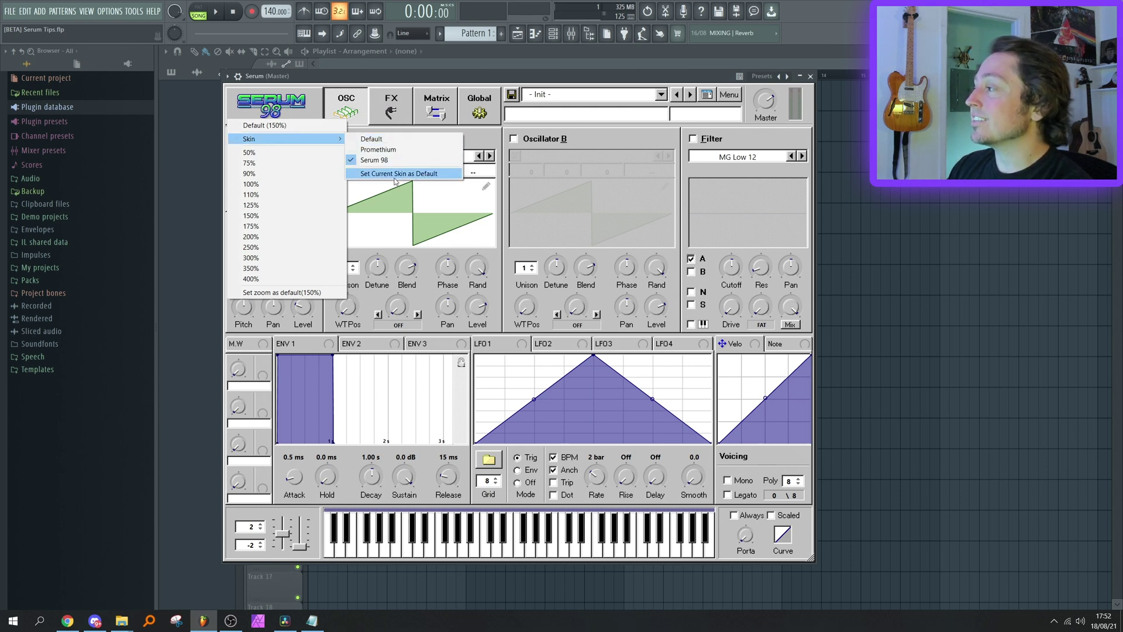